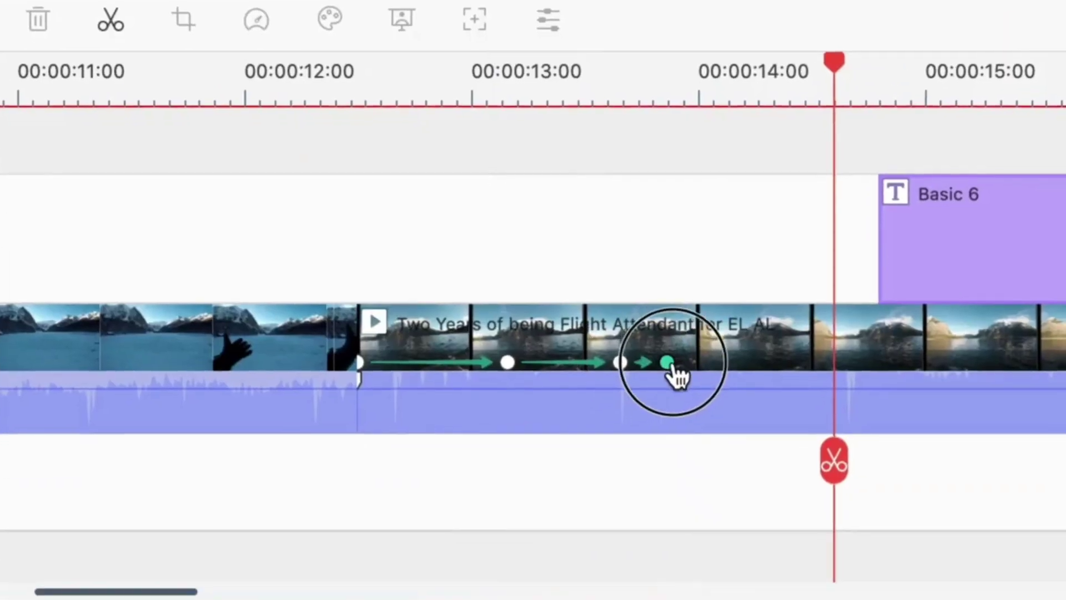
# Preview the Audio ducking and Color Match features before opening VE Project 2
pyautogui.moveTo(674, 364); pyautogui.dragTo(758, 366)
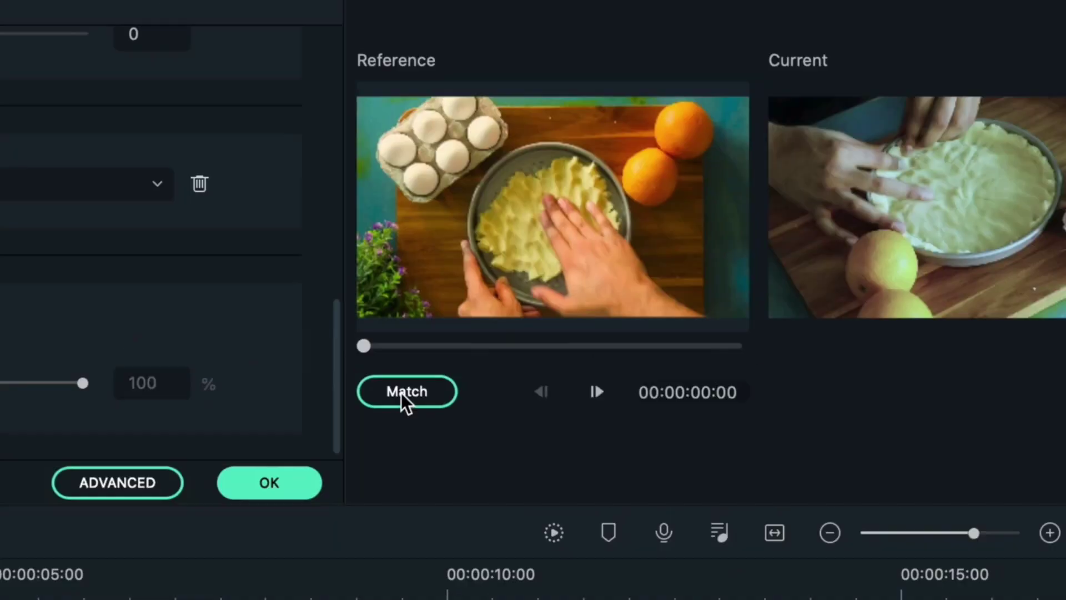
pyautogui.click(403, 396)
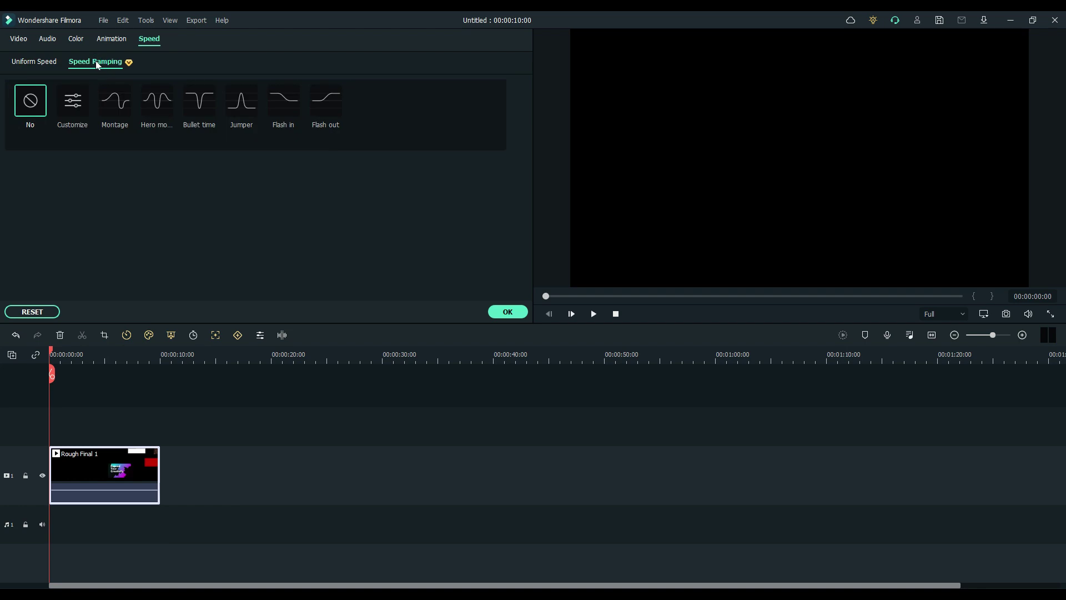
pyautogui.click(72, 100)
pyautogui.click(593, 314)
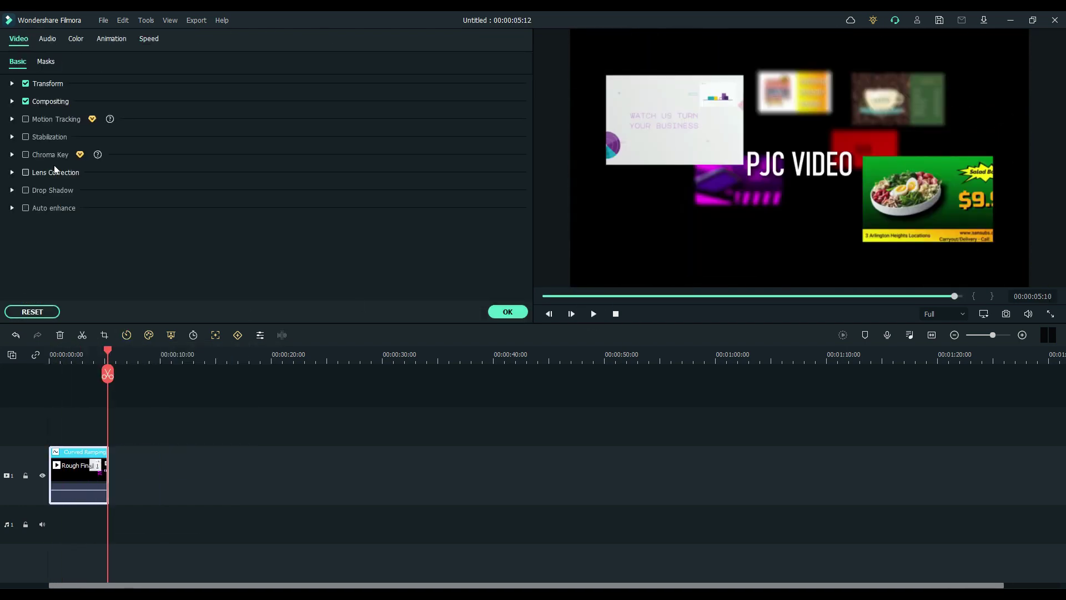
pyautogui.click(46, 61)
pyautogui.click(405, 125)
pyautogui.scroll(-5, 219, 167)
pyautogui.moveTo(220, 158); pyautogui.dragTo(201, 159)
pyautogui.moveTo(173, 198); pyautogui.dragTo(219, 198)
pyautogui.moveTo(302, 218); pyautogui.dragTo(214, 238)
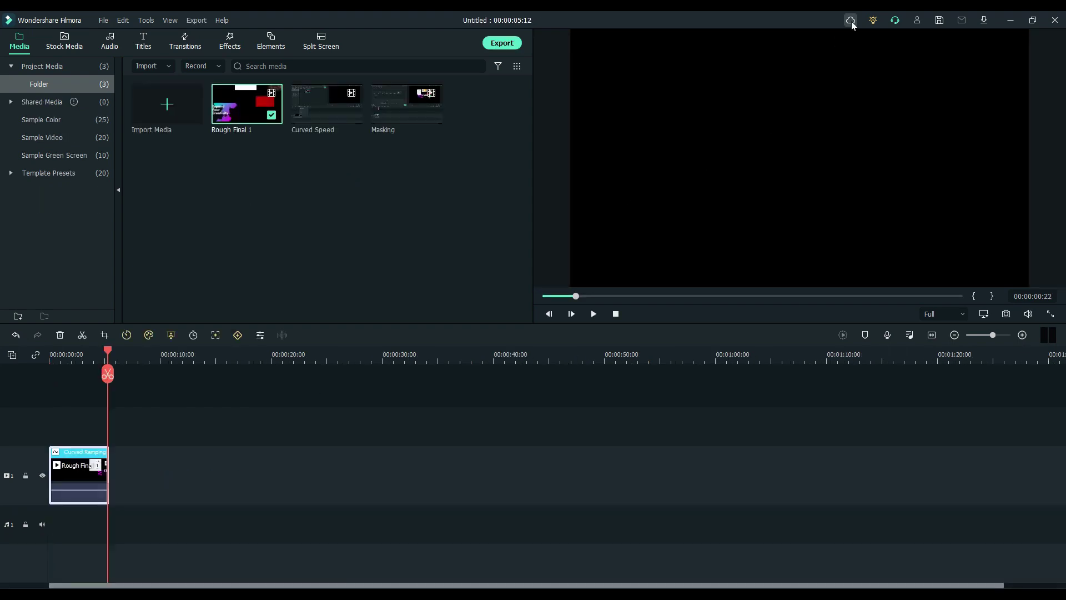
pyautogui.click(850, 21)
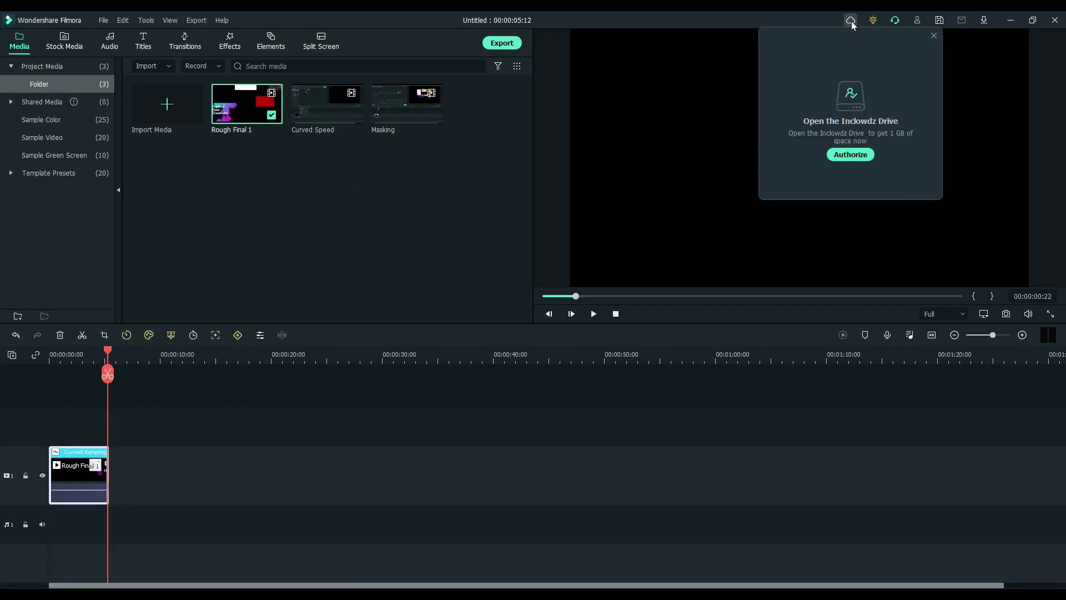
pyautogui.click(934, 35)
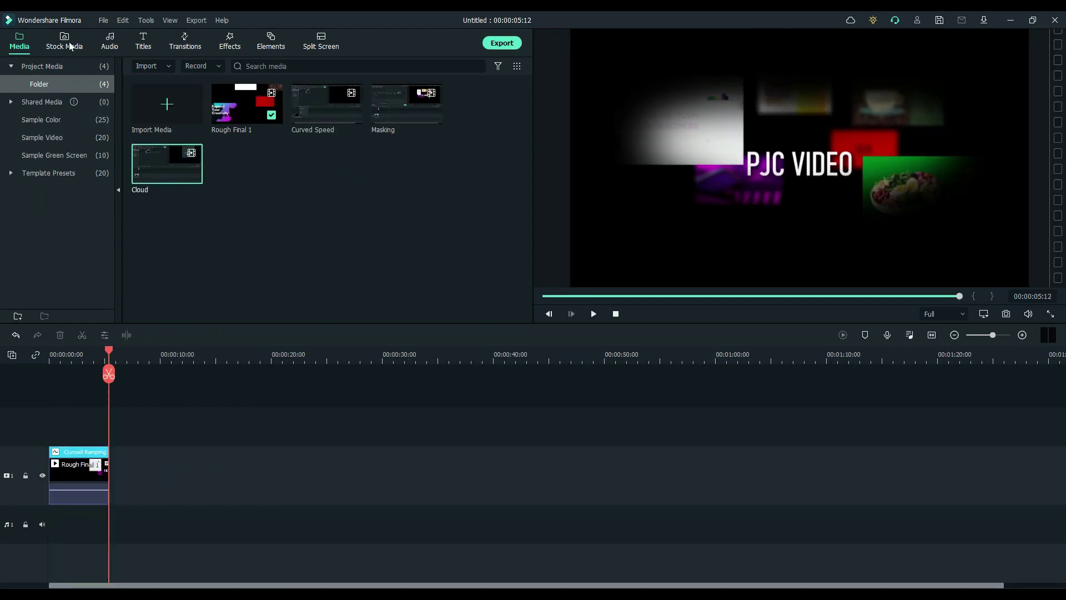
pyautogui.click(64, 42)
pyautogui.click(46, 126)
pyautogui.click(35, 137)
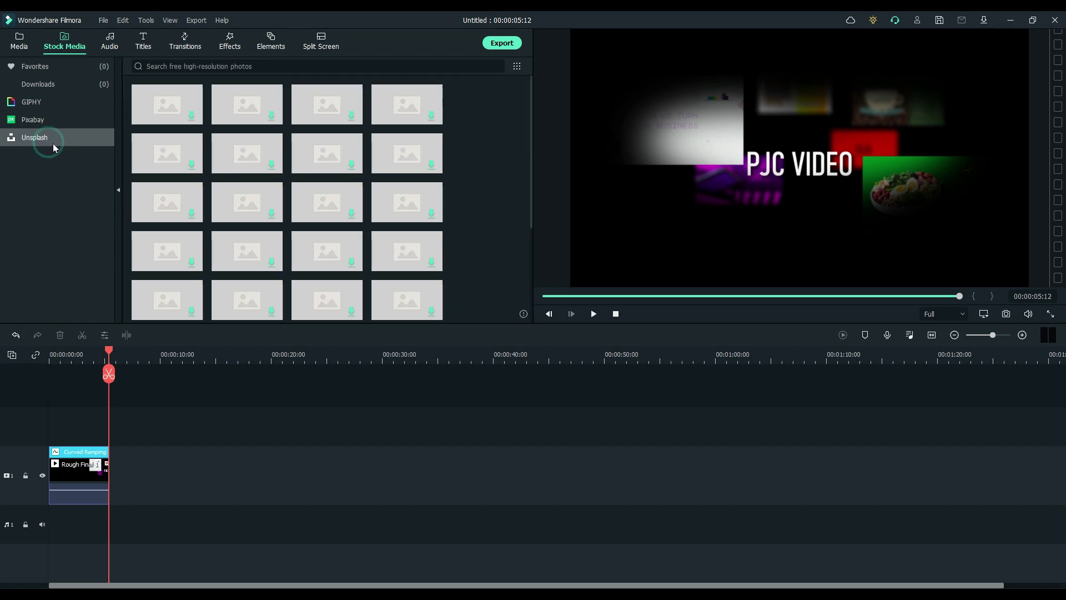
pyautogui.click(31, 101)
pyautogui.click(184, 87)
pyautogui.scroll(-5, 344, 226)
pyautogui.scroll(5, 299, 214)
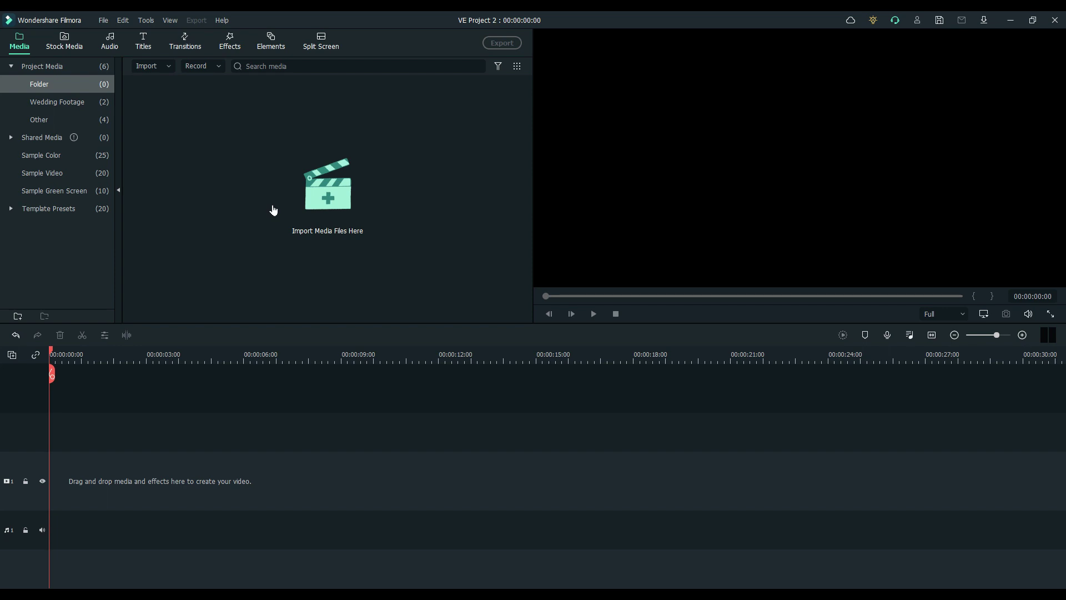
# Search the Titles collection for 'wedding' and browse the Wedding title designs
pyautogui.click(146, 48)
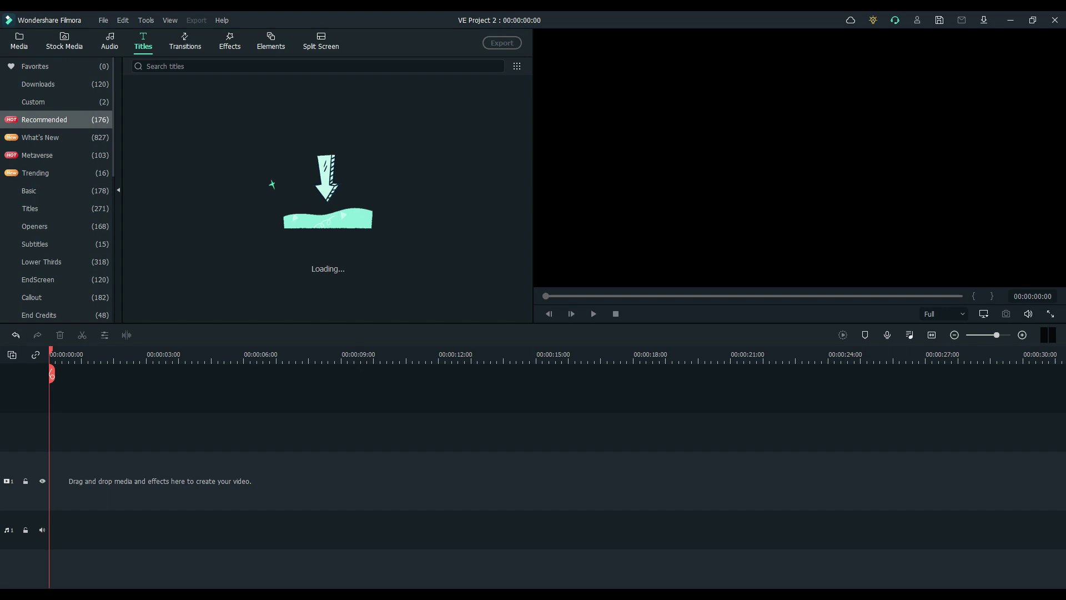
pyautogui.click(203, 67)
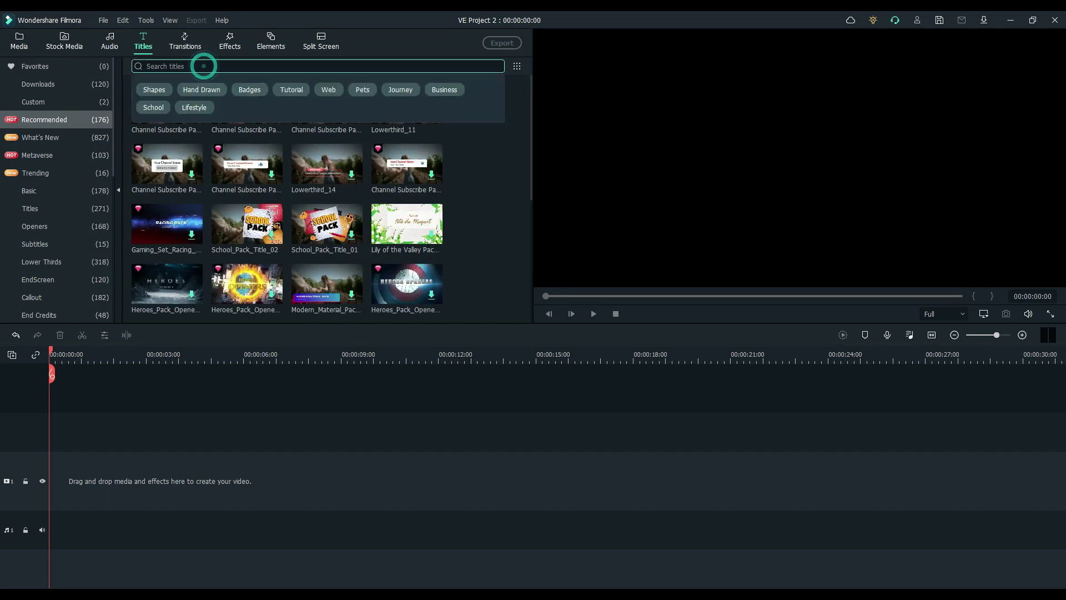
pyautogui.write('wedding')
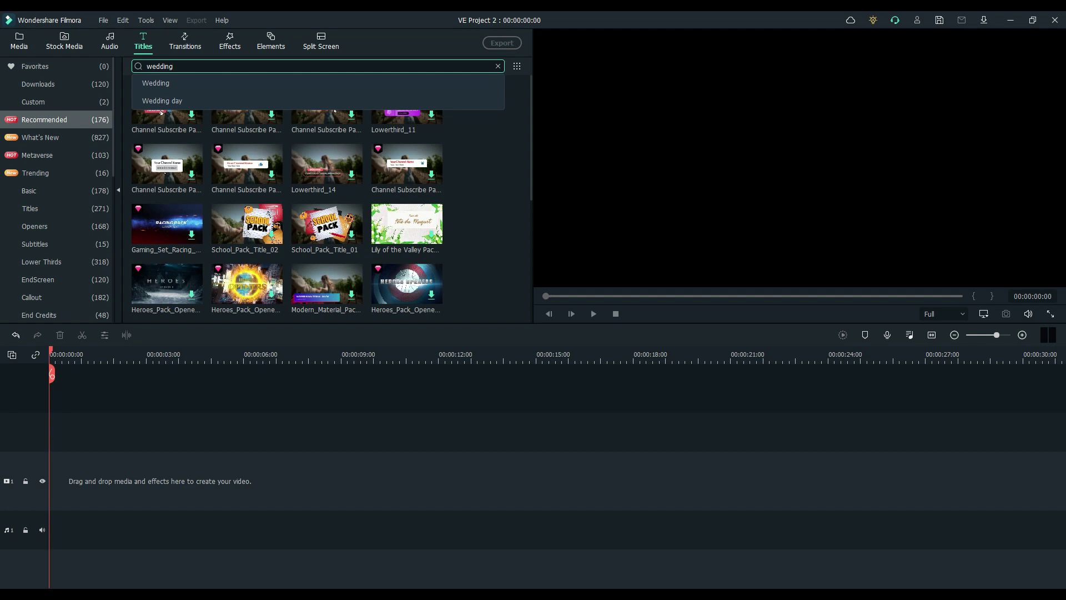
pyautogui.click(202, 78)
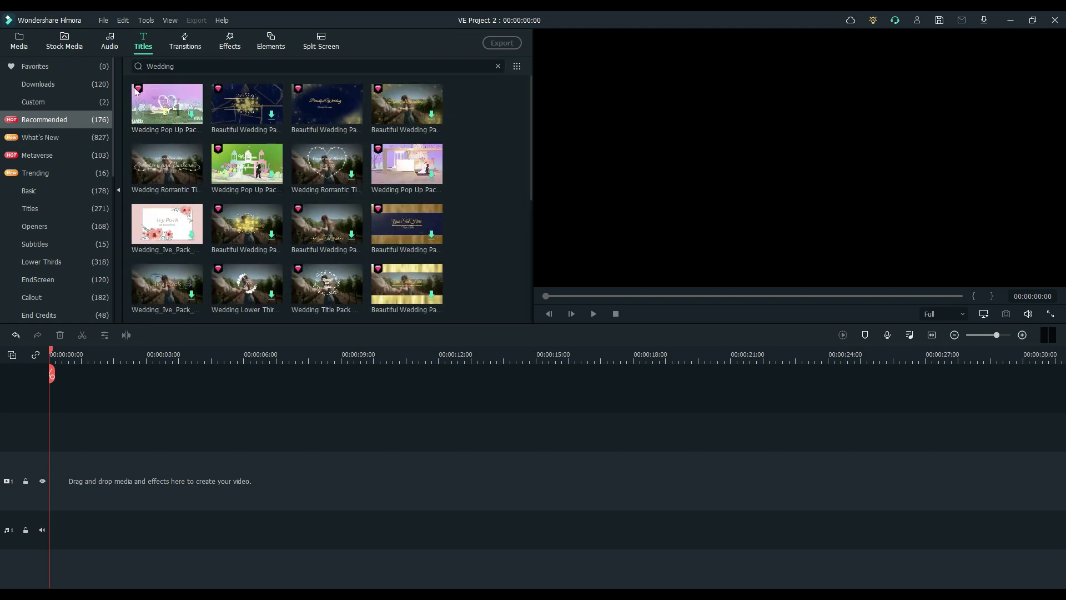
pyautogui.scroll(-5, 183, 128)
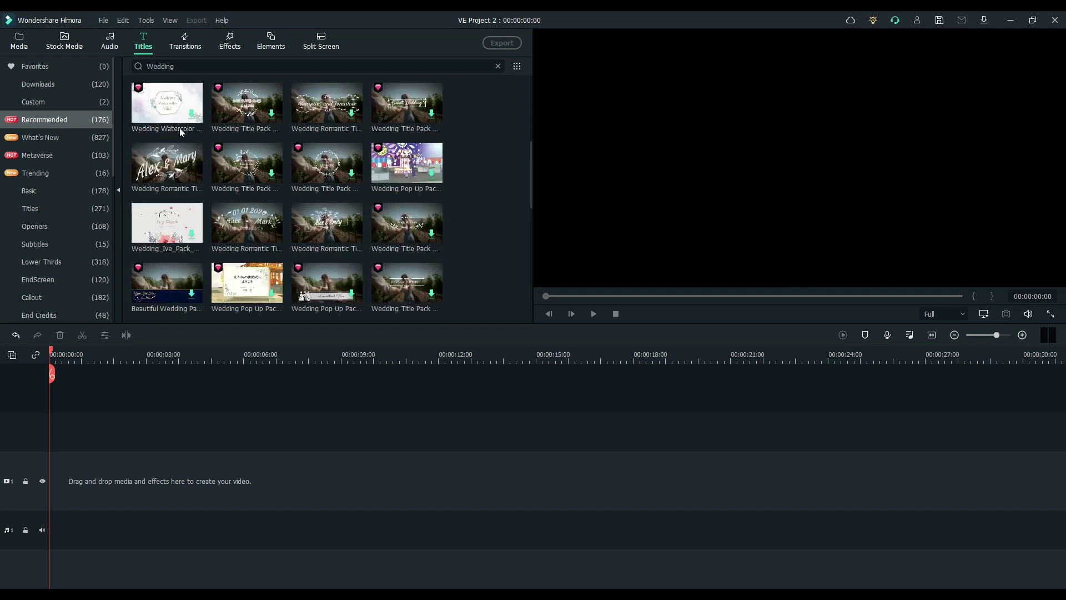
pyautogui.scroll(-3, 204, 151)
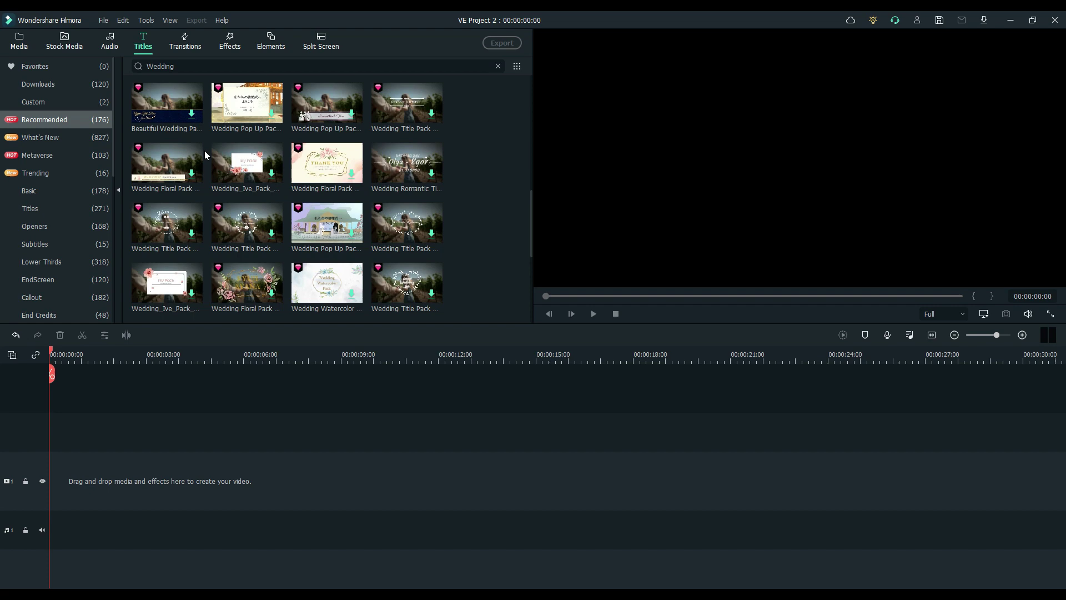
pyautogui.scroll(-3, 206, 155)
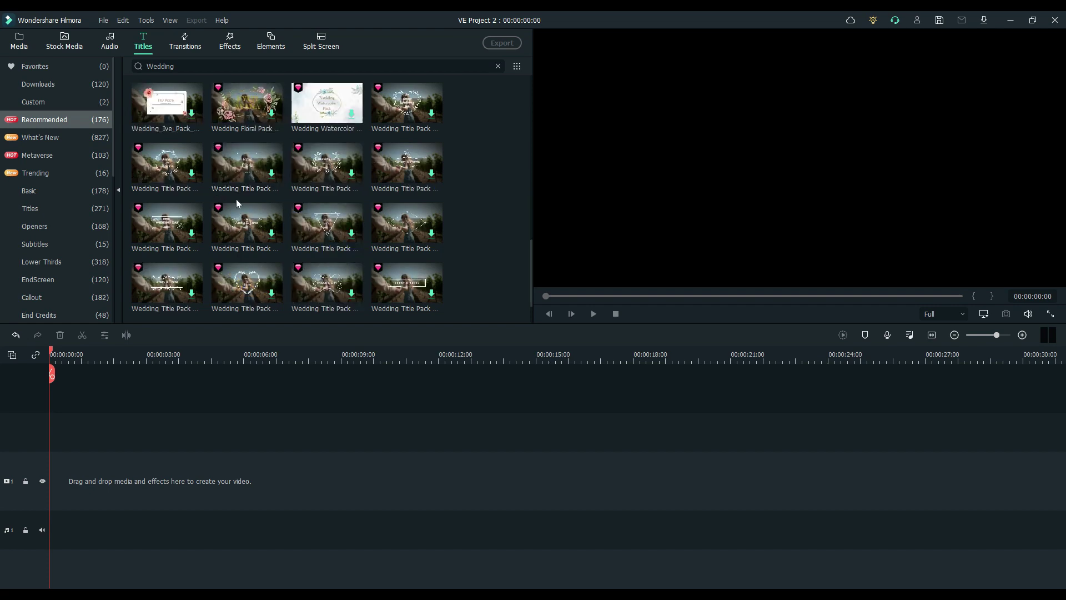
pyautogui.scroll(6, 243, 204)
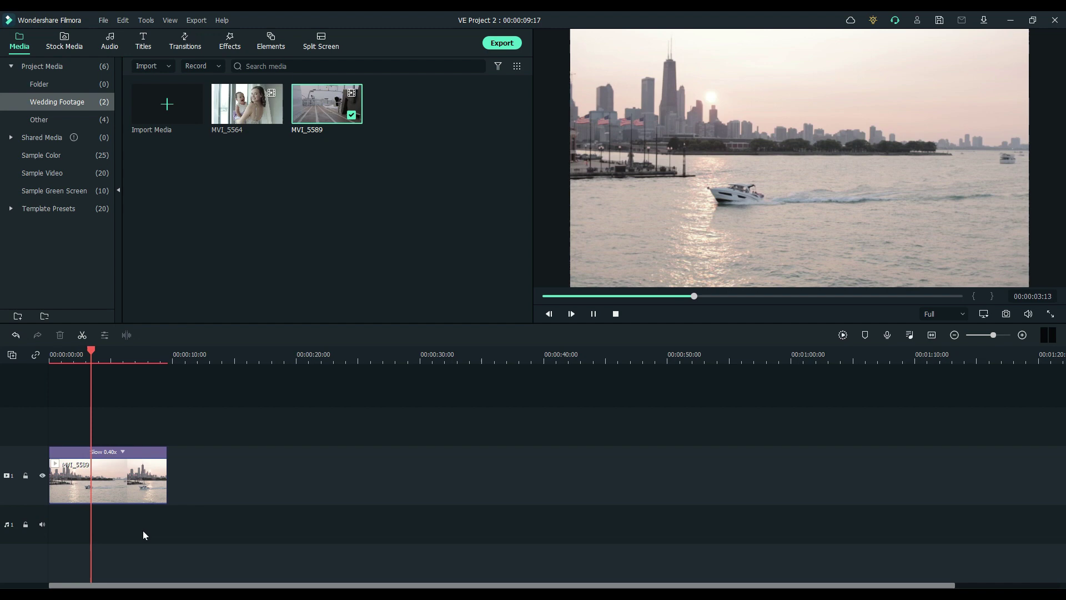
# Pause the 0.40x slow-motion MVI_5589 preview partway through the clip
pyautogui.press('space')
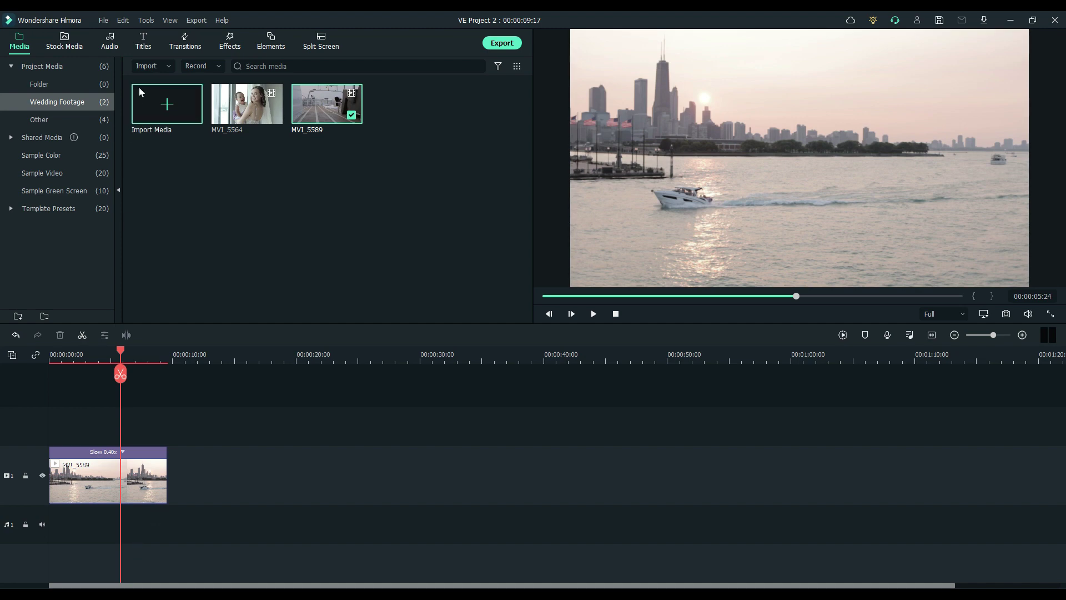
# Filter the Titles collection to Wedding designs by searching 'wedding'
pyautogui.click(143, 41)
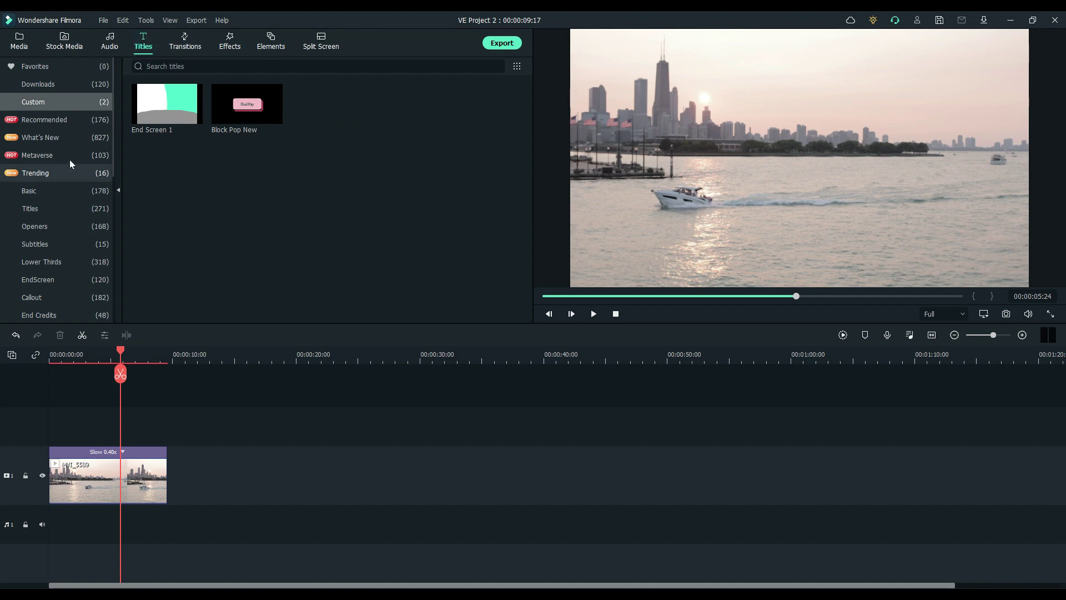
pyautogui.click(73, 120)
pyautogui.click(166, 67)
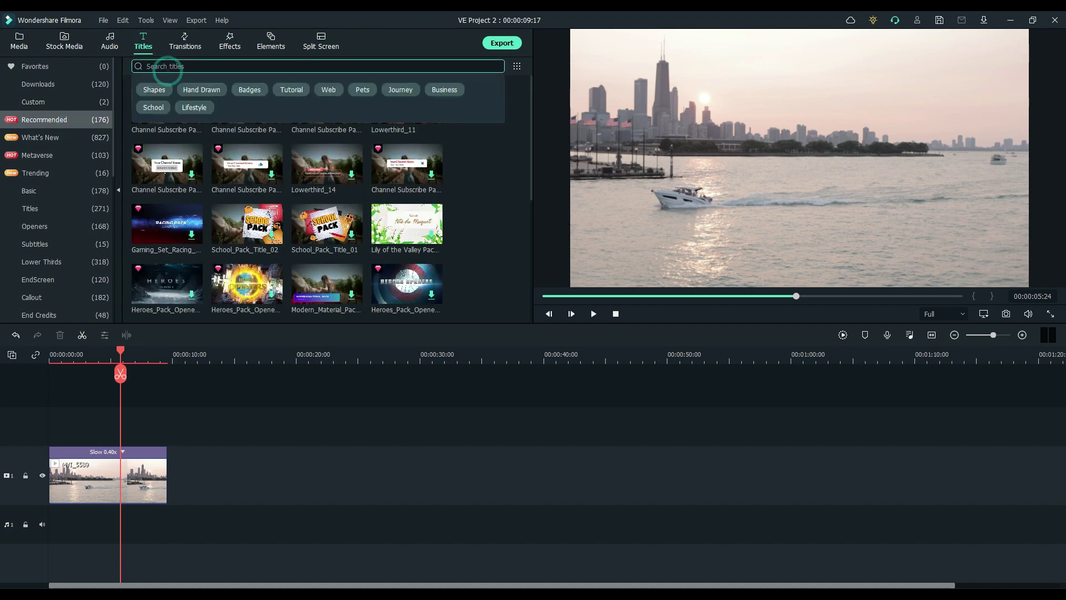
pyautogui.write('wedding')
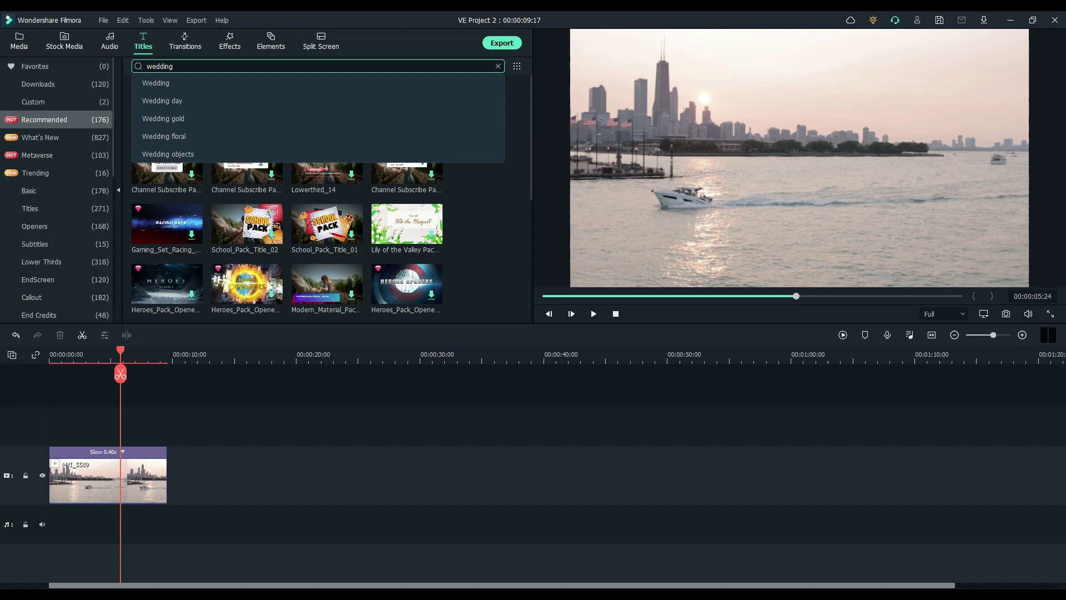
pyautogui.click(165, 80)
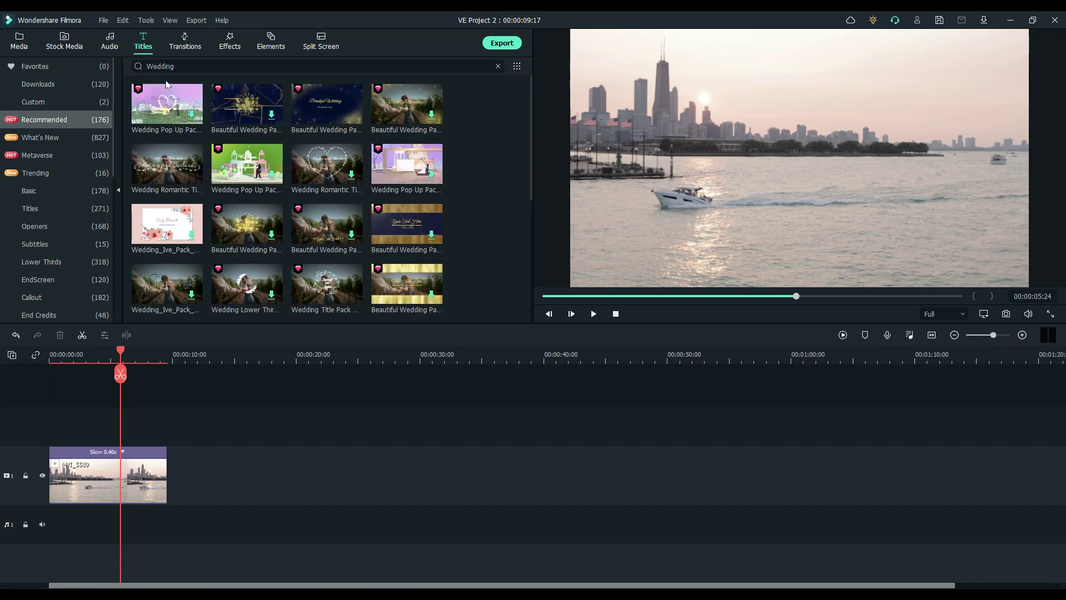
pyautogui.scroll(-3, 317, 194)
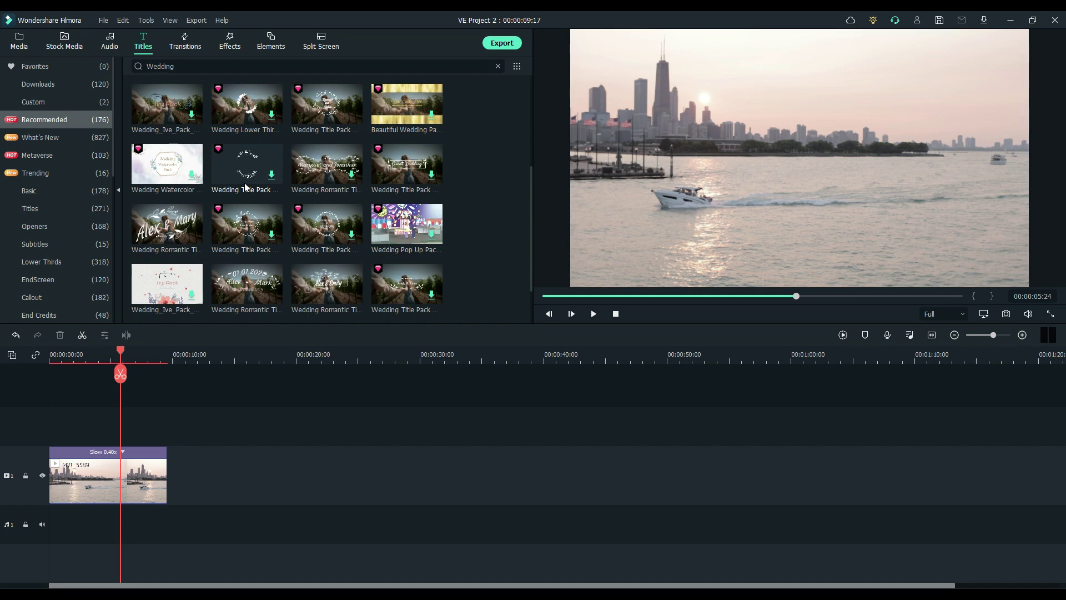
# Place the Wedding Romantic 'Alex & Mary' title above the lakefront clip and play it from the start
pyautogui.moveTo(167, 228); pyautogui.dragTo(41, 422)
pyautogui.moveTo(121, 353); pyautogui.dragTo(28, 355)
pyautogui.press('space')
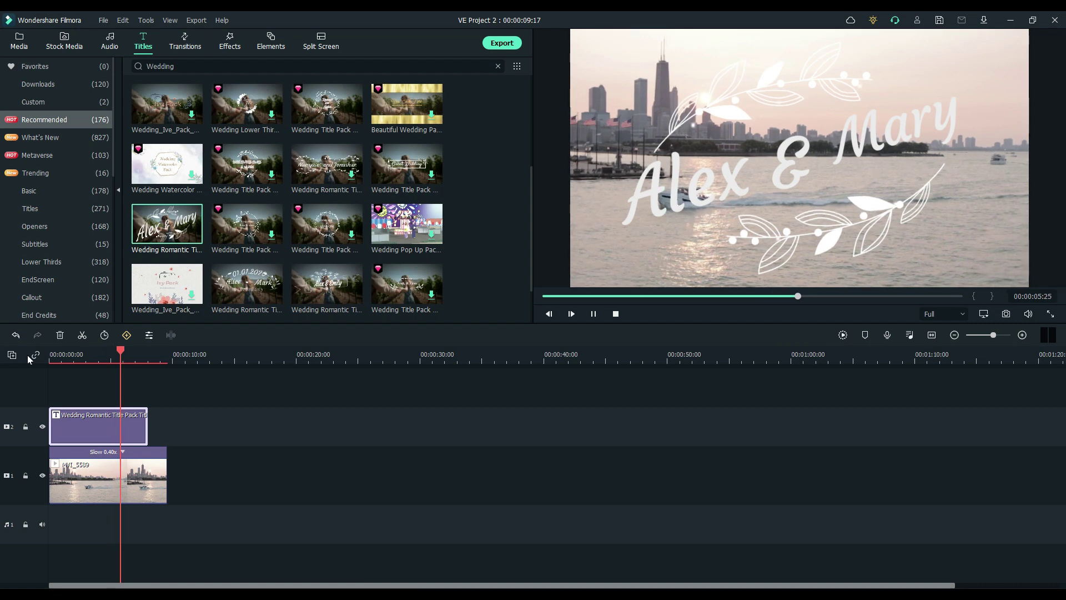
pyautogui.press('space')
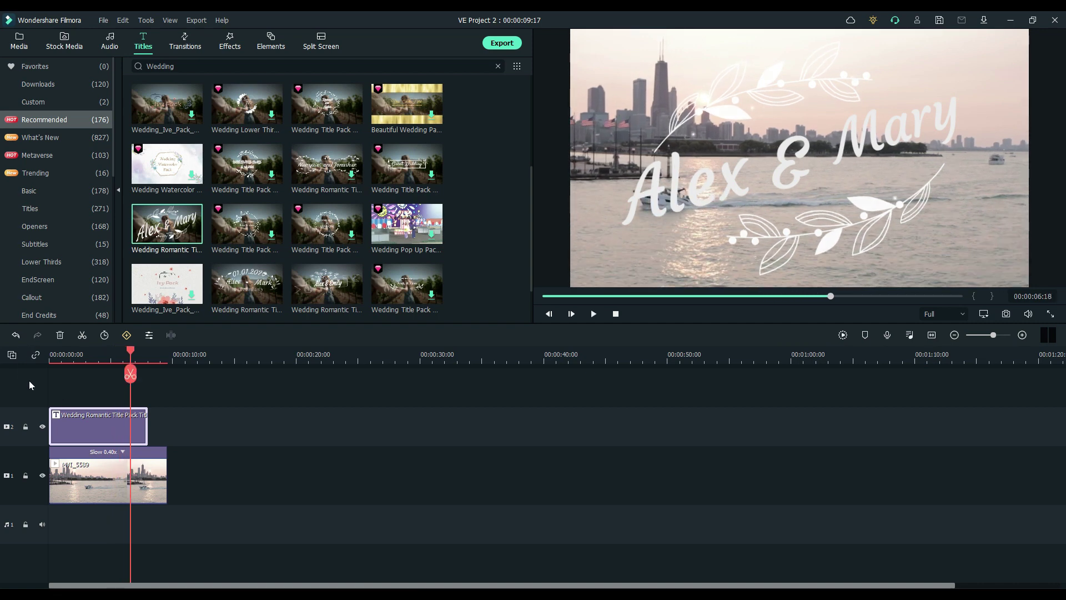
pyautogui.doubleClick(93, 430)
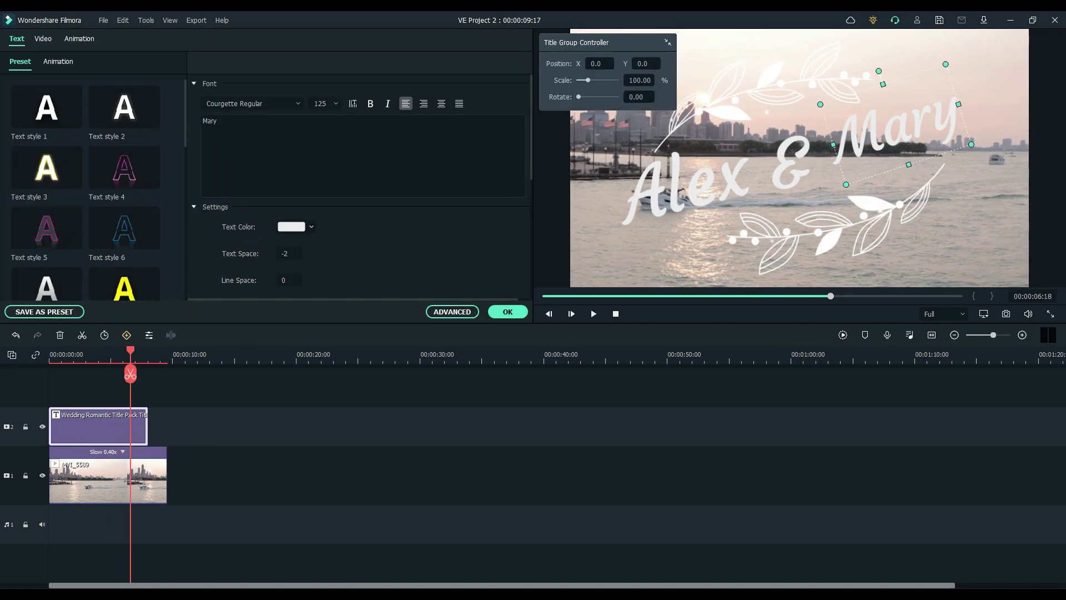
pyautogui.click(438, 312)
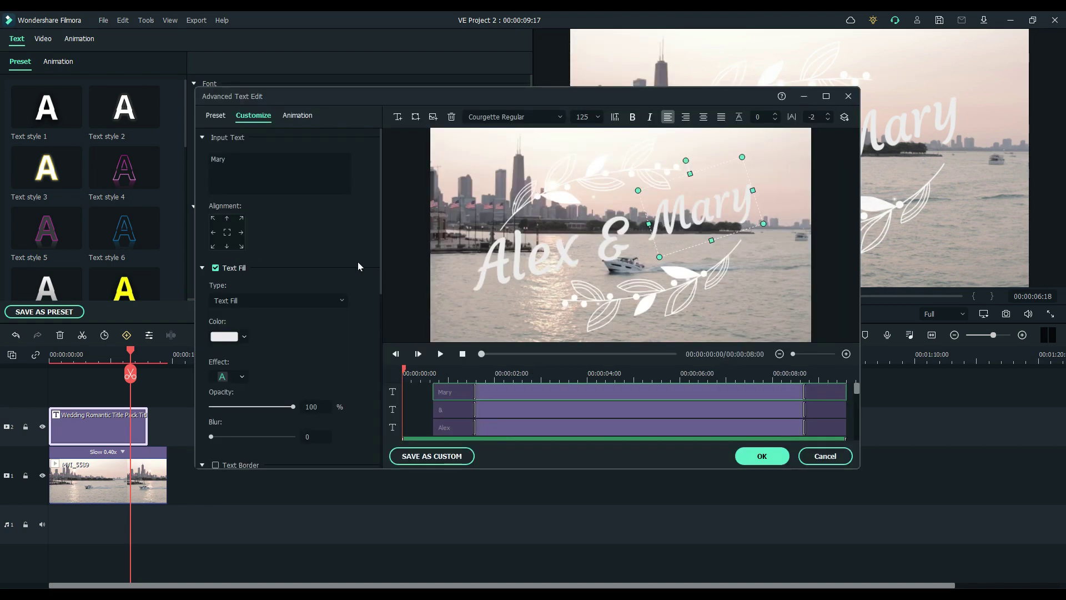
pyautogui.click(539, 412)
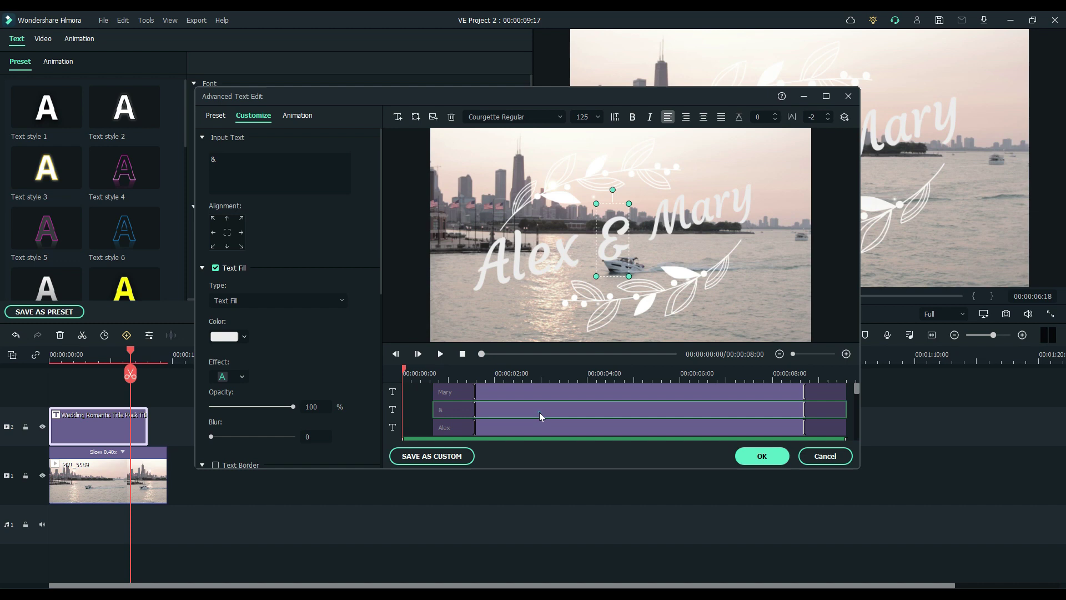
pyautogui.click(553, 424)
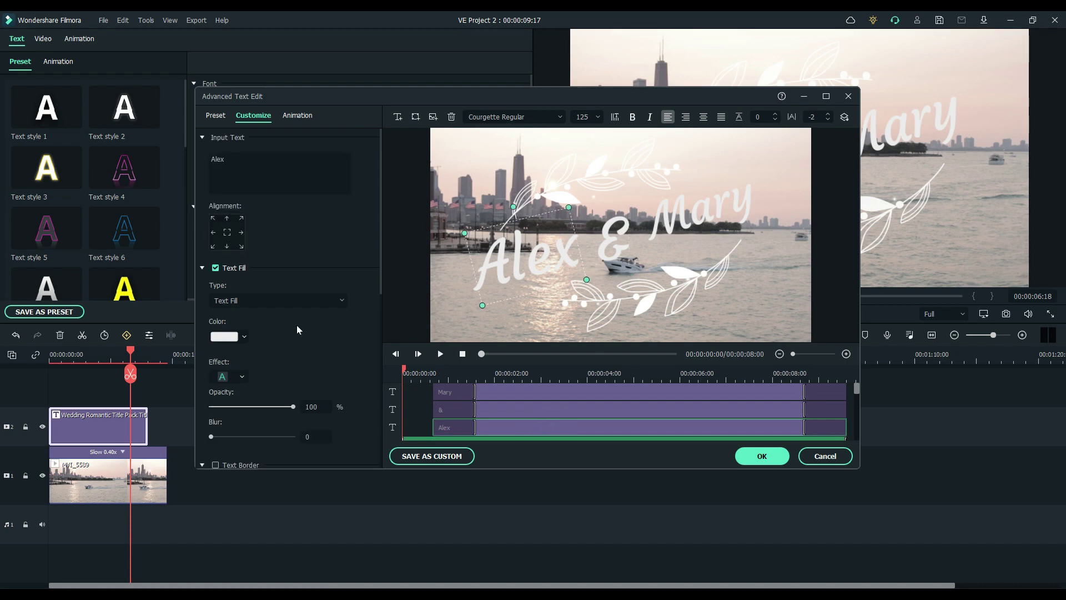
pyautogui.click(767, 459)
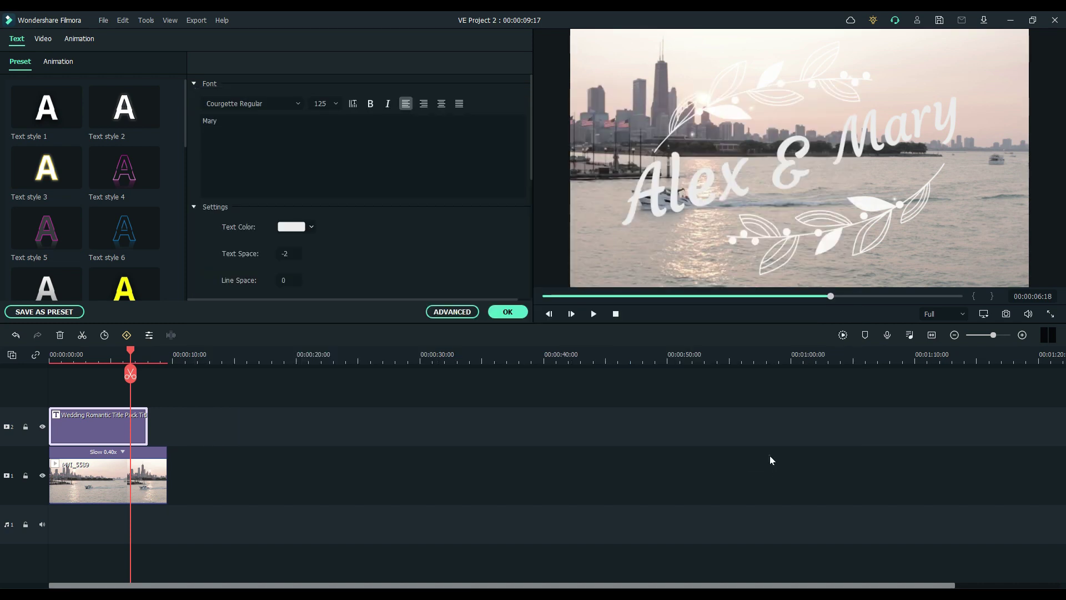
# Inspect the lakefront clip's video settings, then stop playback at about 8 seconds
pyautogui.click(393, 454)
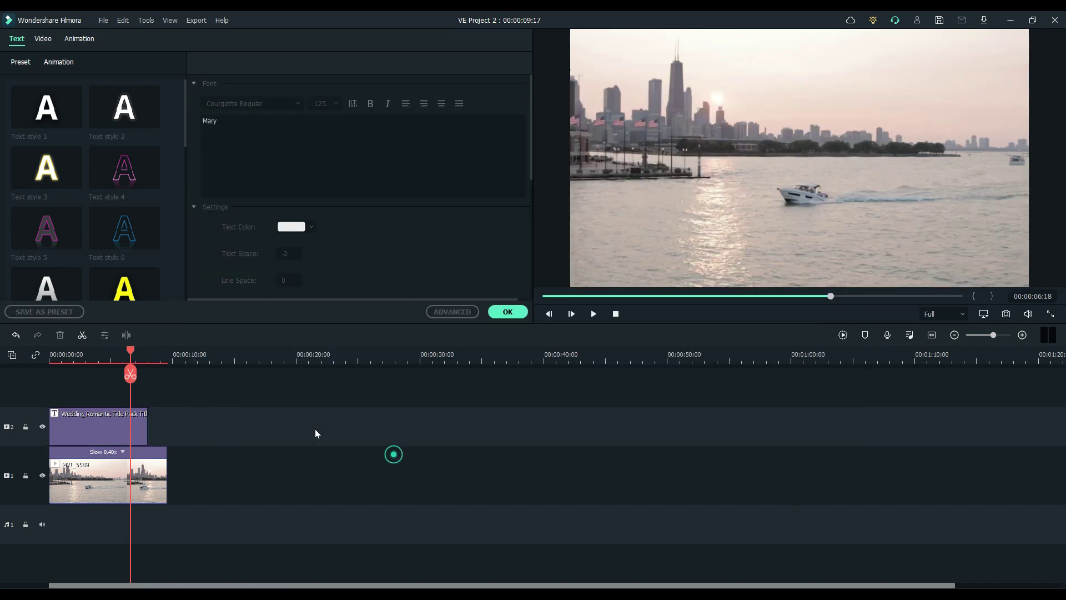
pyautogui.doubleClick(92, 485)
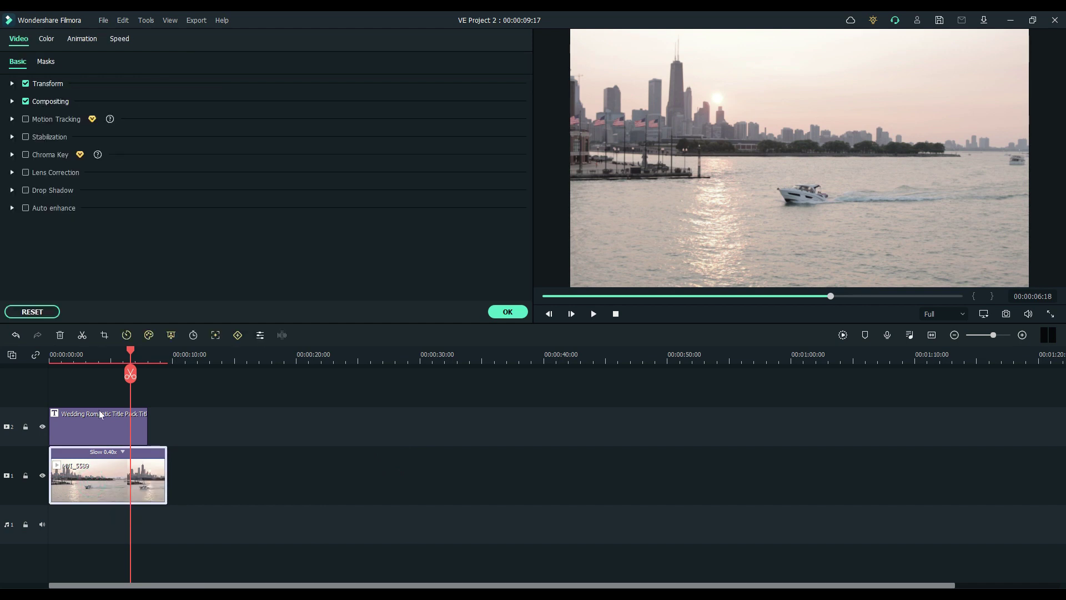
pyautogui.click(508, 312)
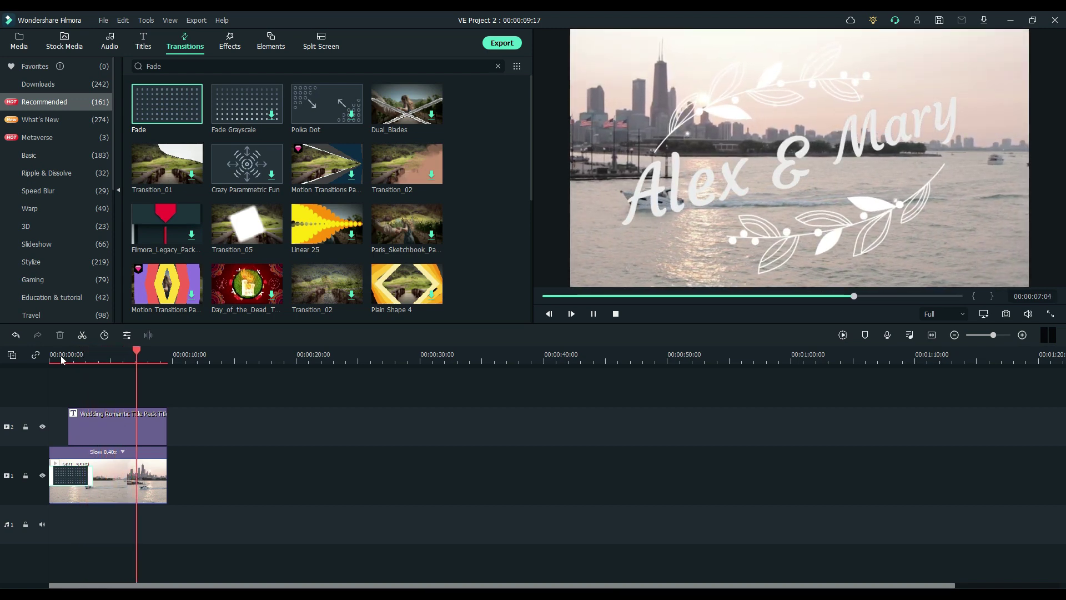
pyautogui.press('space')
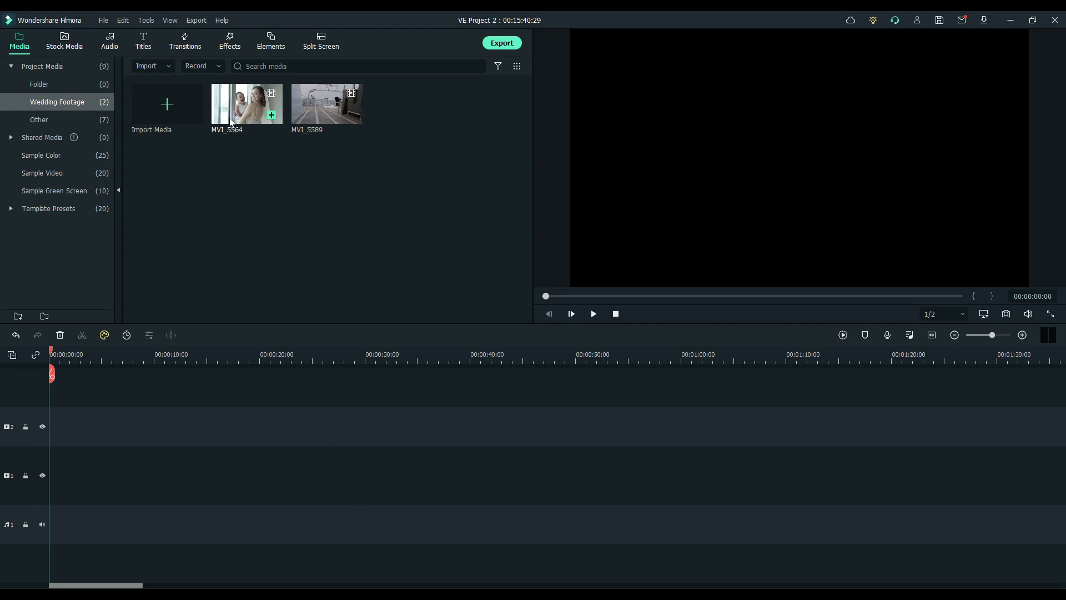
# Place MVI_5564 on the main track, matching the project to 1920 x 1080 60fps
pyautogui.moveTo(229, 118); pyautogui.dragTo(55, 475)
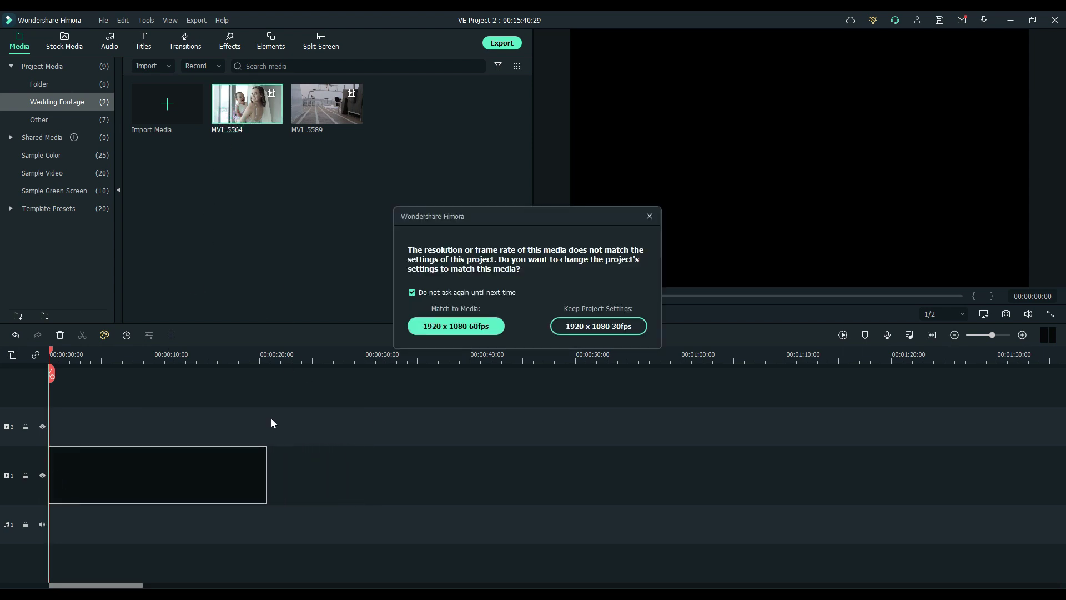
pyautogui.click(442, 334)
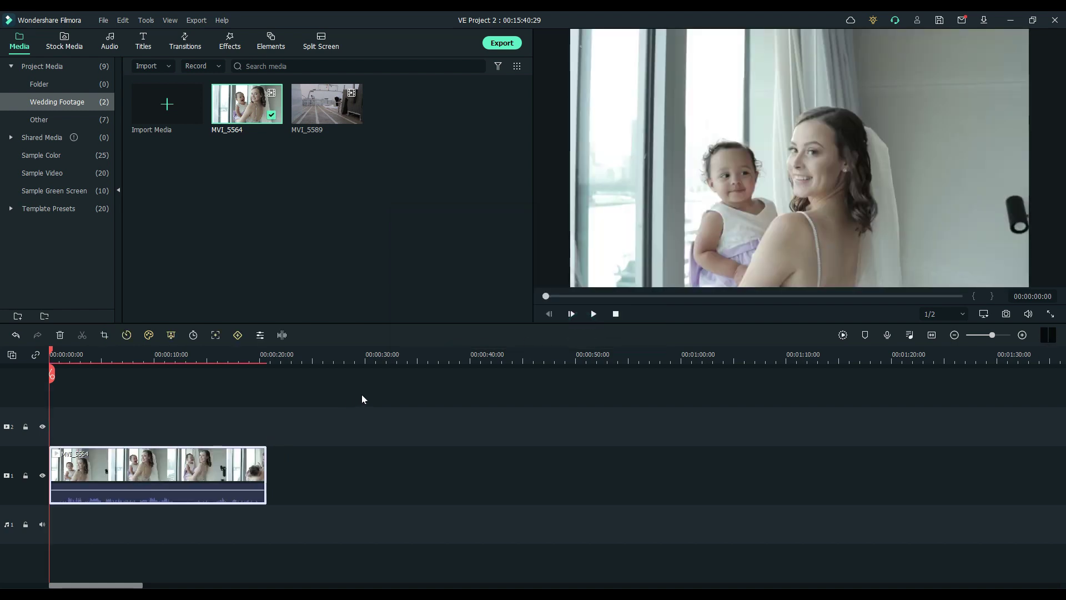
pyautogui.scroll(3, 361, 394)
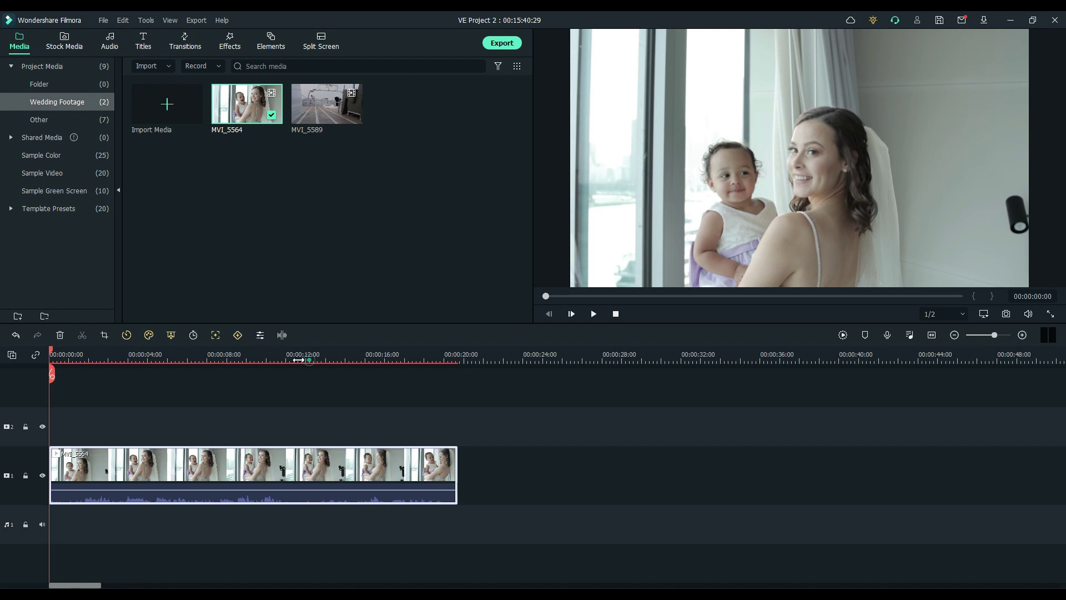
pyautogui.moveTo(309, 359); pyautogui.dragTo(278, 360)
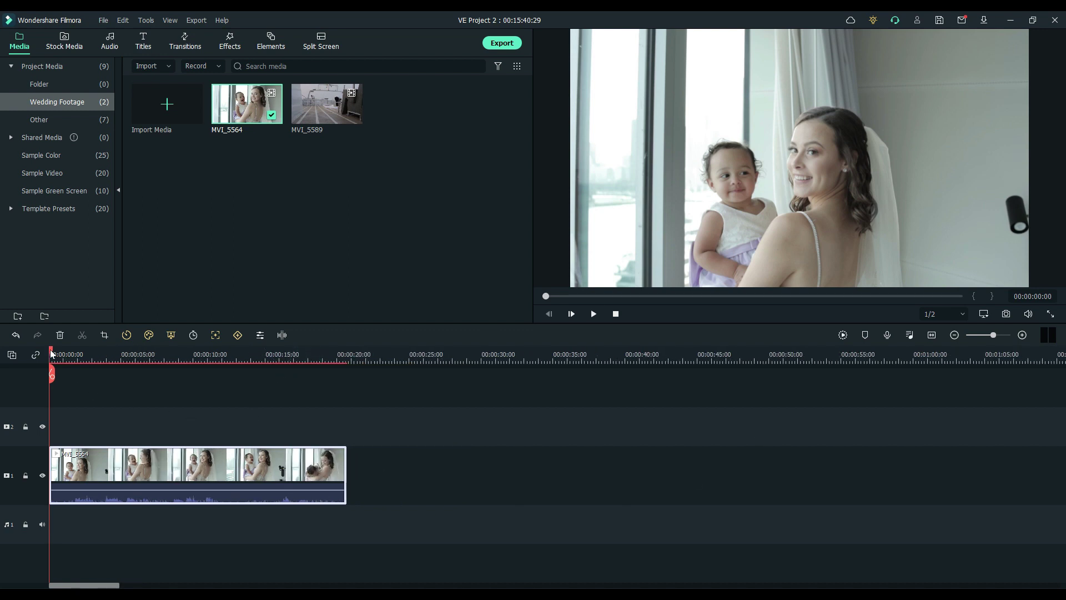
# Split MVI_5564 at about 00:00:08:20 and delete the first part
pyautogui.moveTo(52, 354); pyautogui.dragTo(174, 353)
pyautogui.click(172, 374)
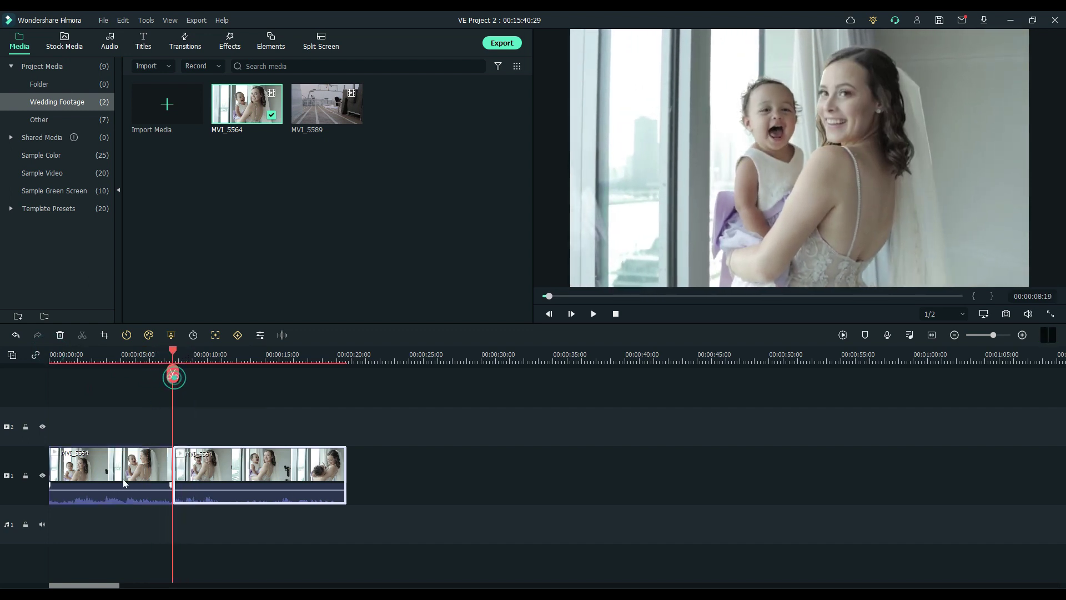
pyautogui.click(122, 479)
pyautogui.press('Delete')
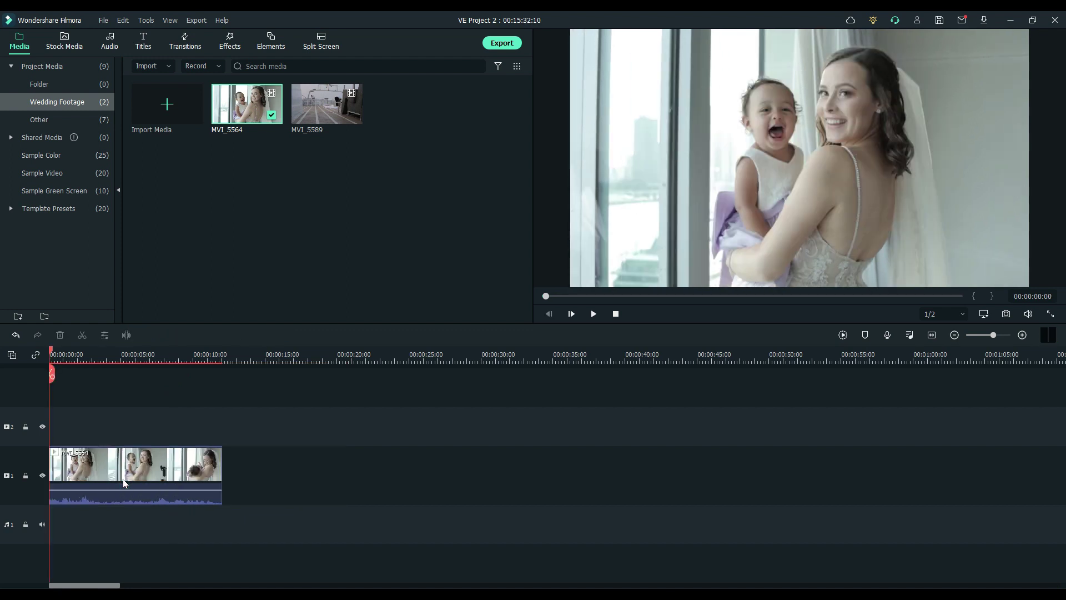
# Open Advanced Color Correction for MVI_5564 on its manual Adjust tab
pyautogui.click(173, 453)
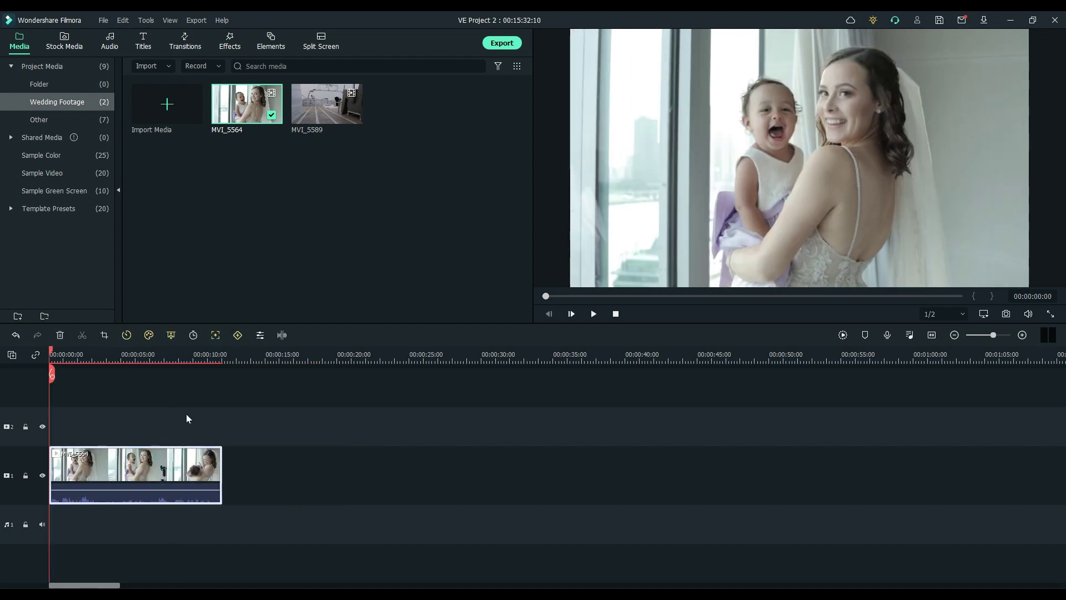
pyautogui.click(148, 335)
pyautogui.click(172, 352)
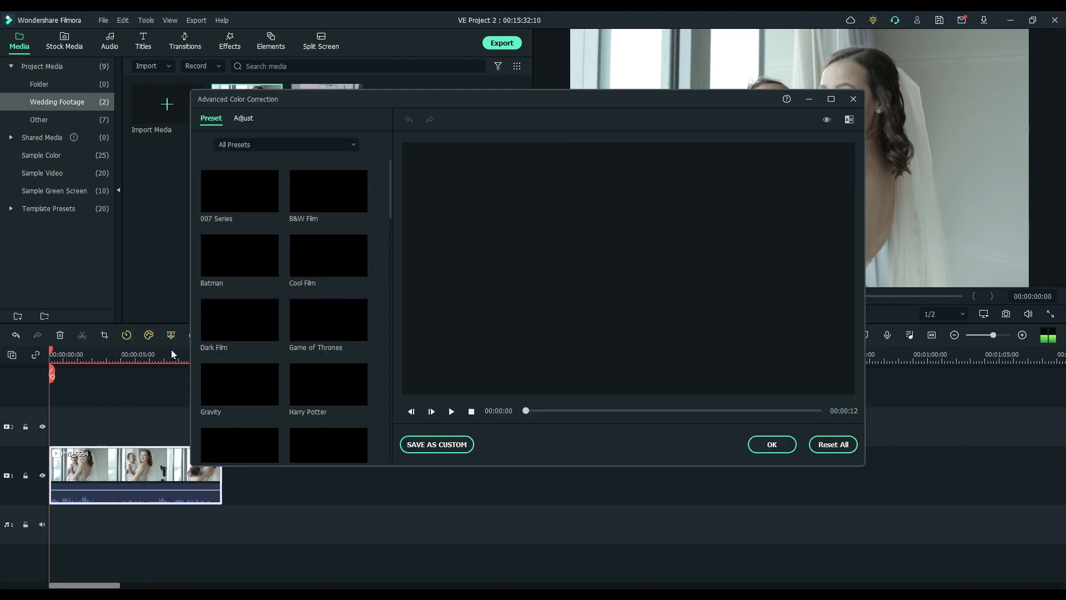
pyautogui.click(243, 116)
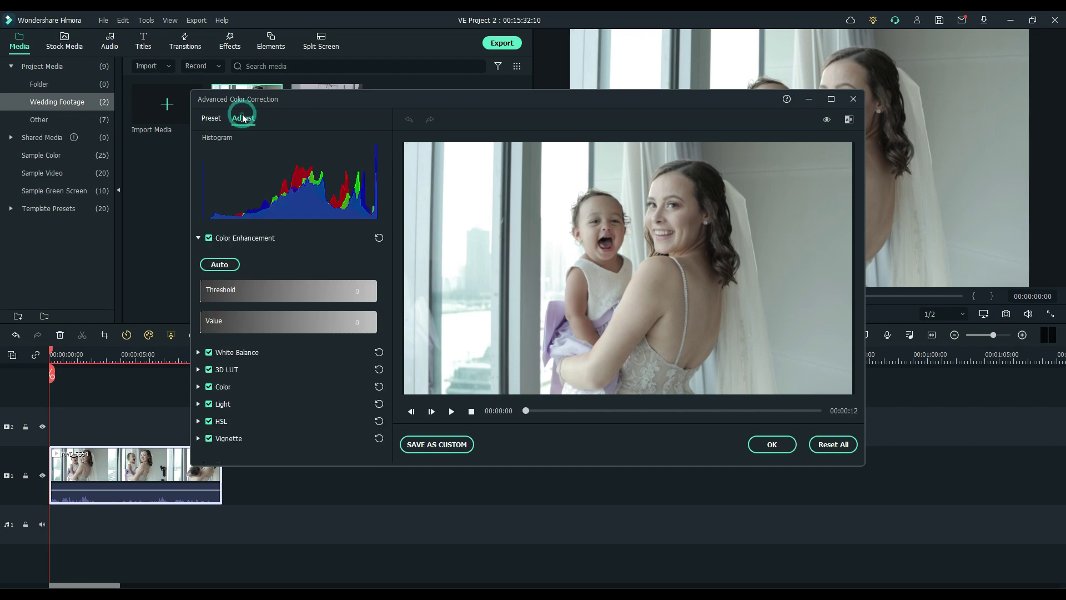
# Switch off Color Enhancement, 3D LUT and Vignette
pyautogui.click(198, 235)
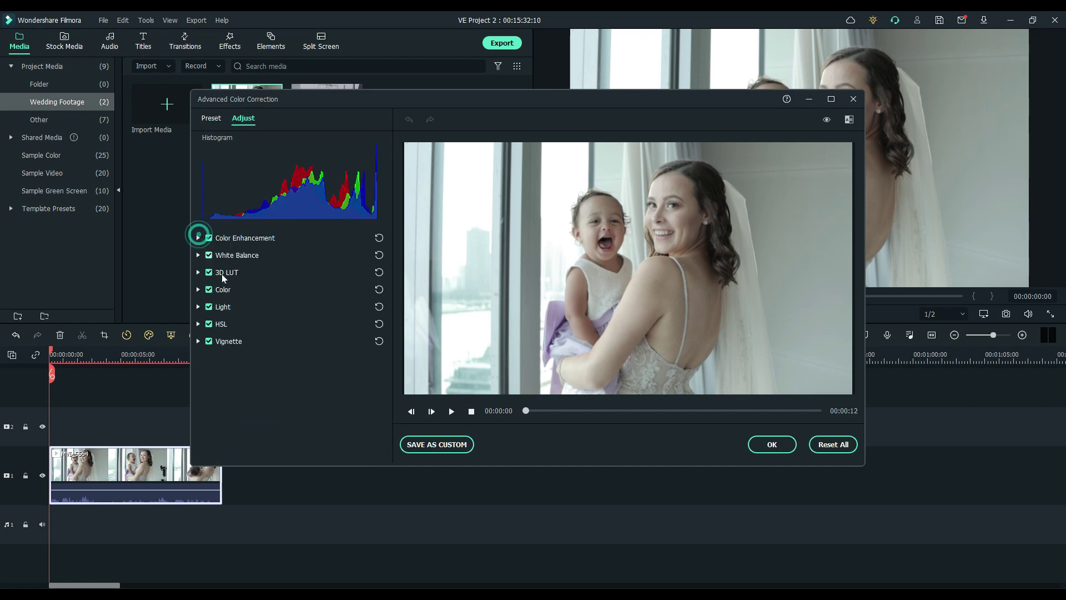
pyautogui.click(208, 239)
pyautogui.click(210, 272)
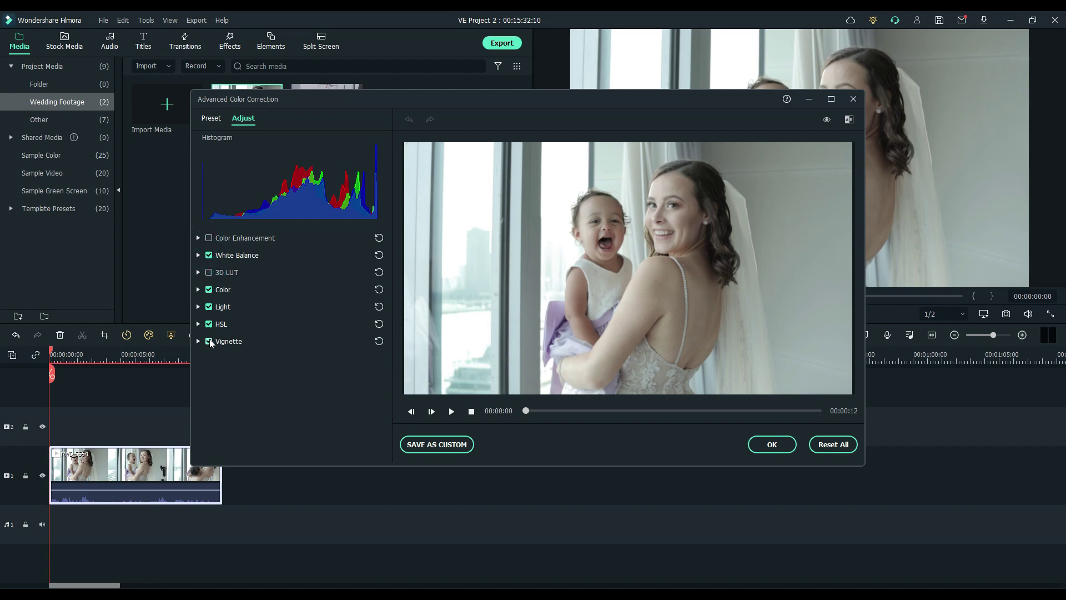
pyautogui.click(209, 341)
# Expand the White Balance, Color, Light and HSL adjustment groups
pyautogui.click(198, 255)
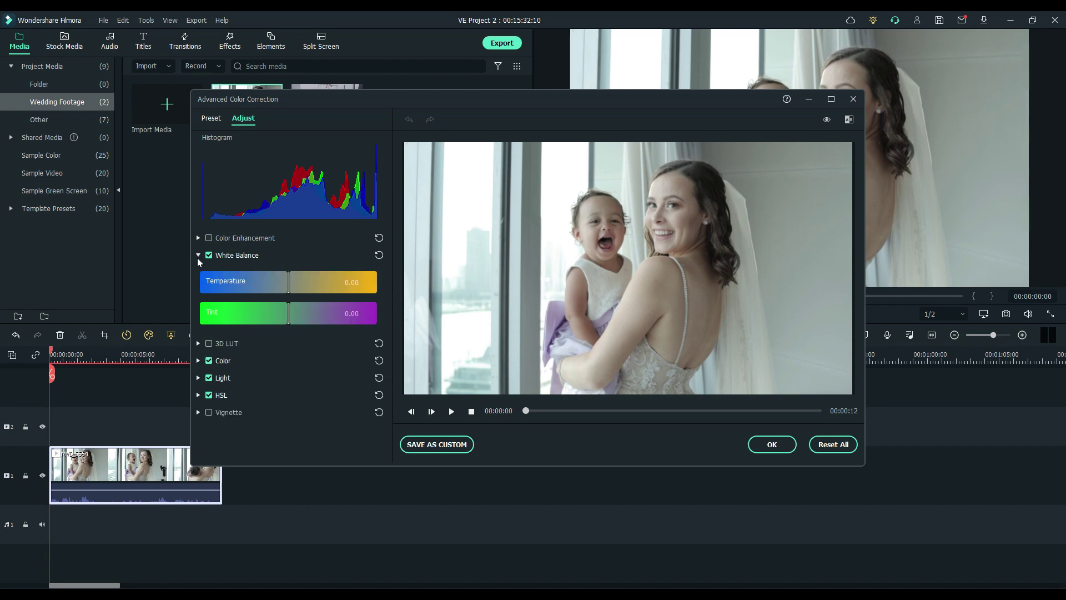
pyautogui.click(199, 361)
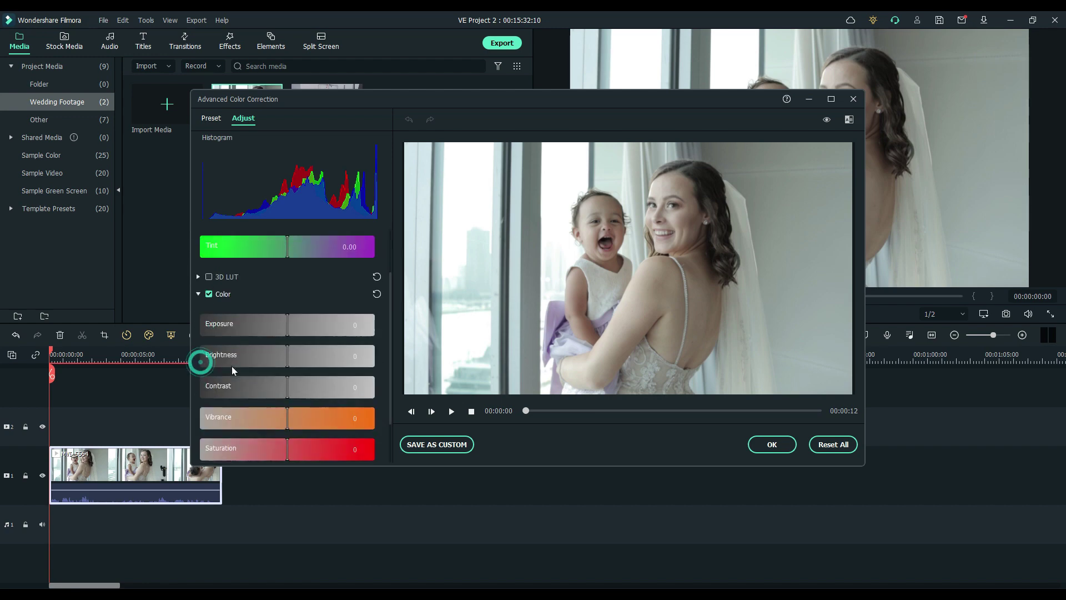
pyautogui.scroll(-3, 231, 365)
pyautogui.click(204, 421)
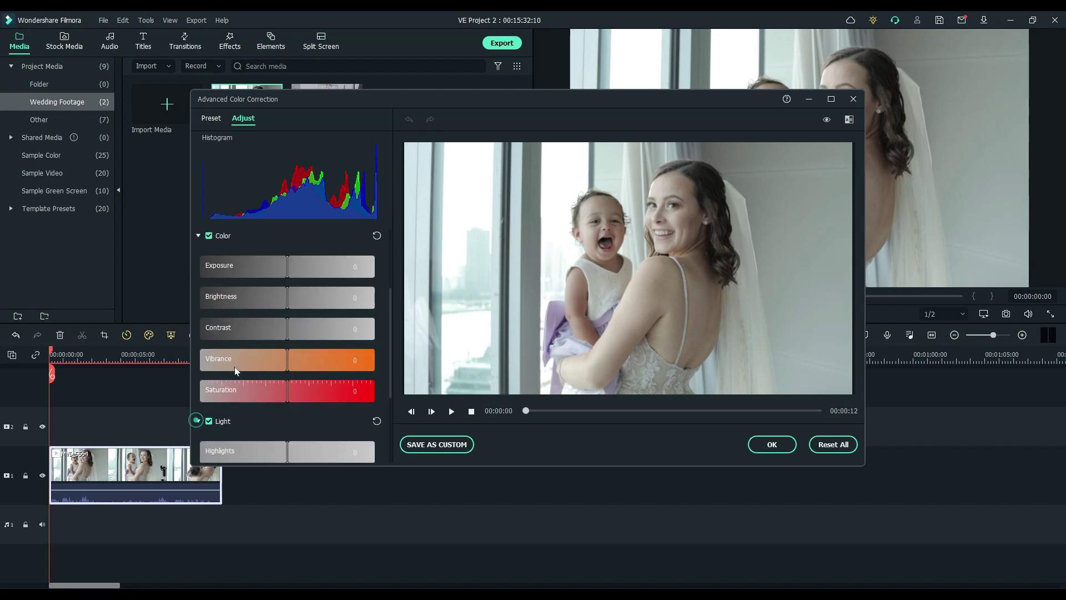
pyautogui.scroll(-2, 233, 369)
pyautogui.click(200, 439)
pyautogui.scroll(-2, 269, 375)
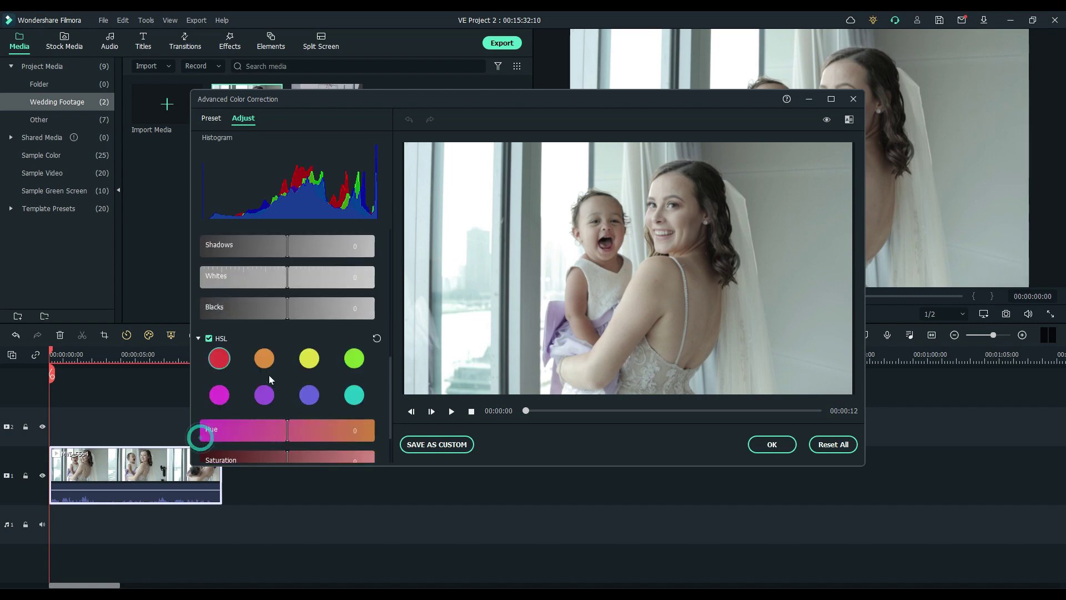
pyautogui.scroll(-1, 268, 375)
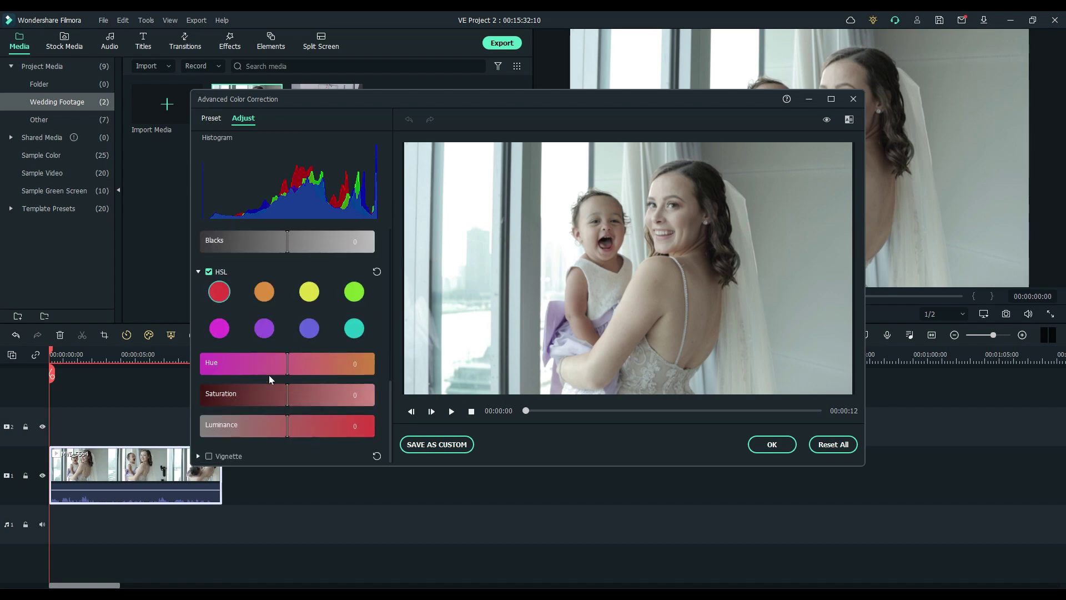
pyautogui.scroll(8, 269, 375)
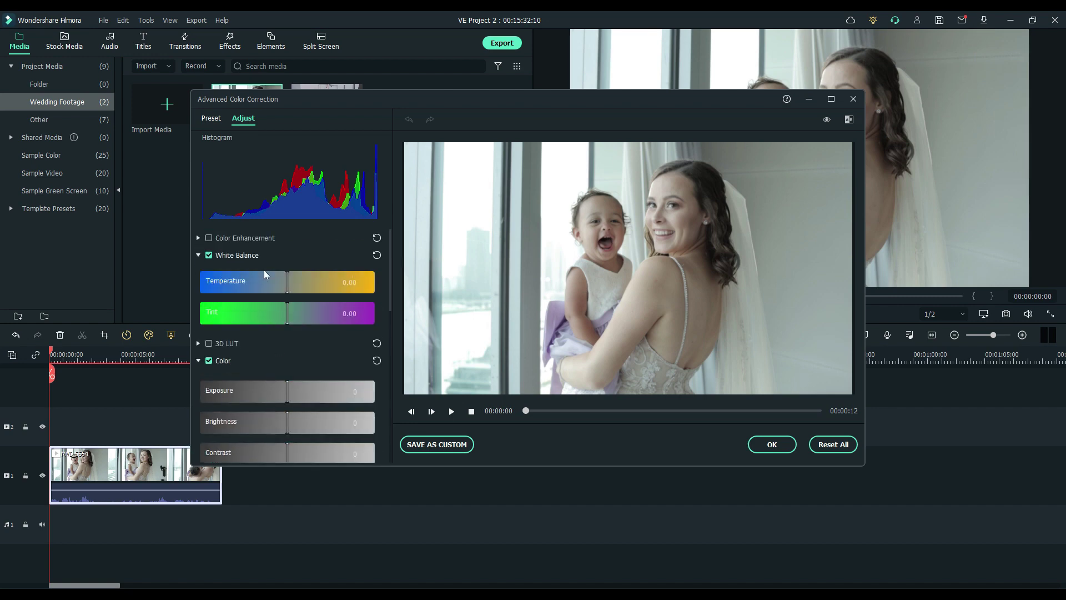
# Raise Contrast to 47, Vibrance to 9 and Saturation to 43
pyautogui.scroll(-2, 293, 318)
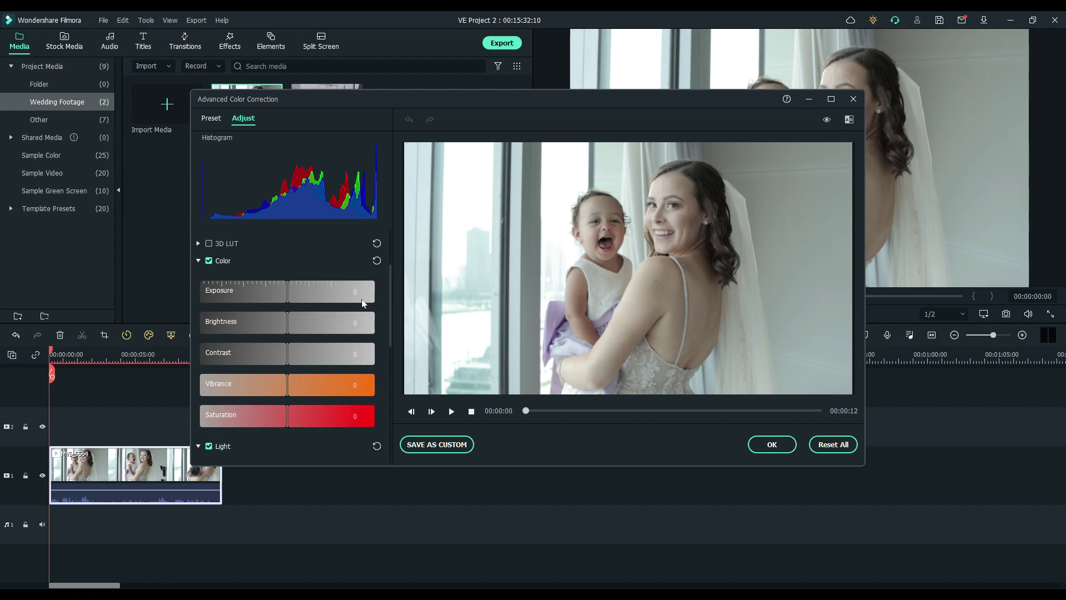
pyautogui.moveTo(289, 354); pyautogui.dragTo(330, 356)
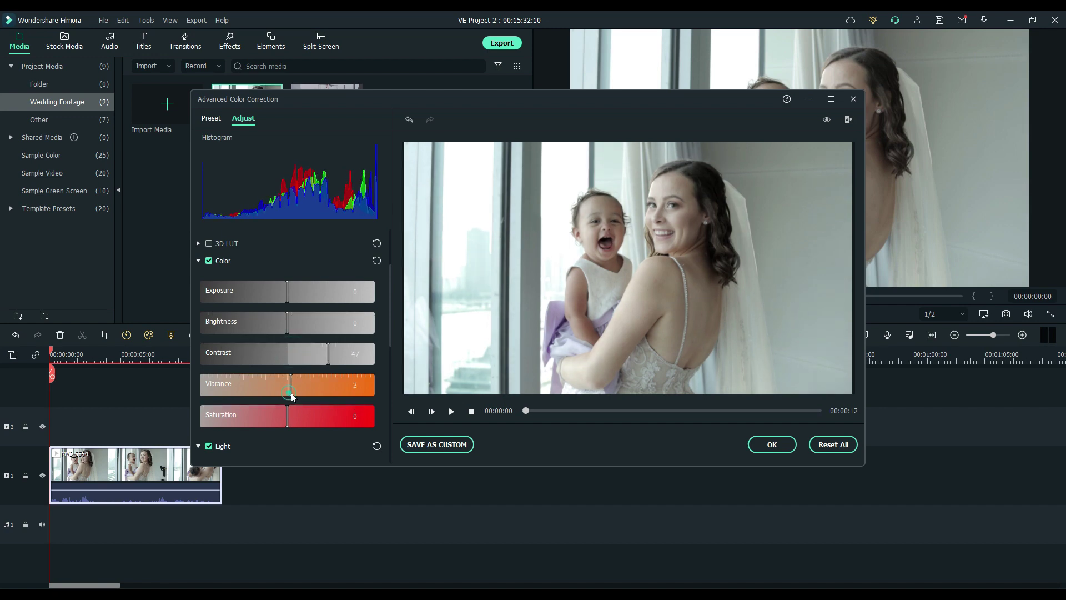
pyautogui.moveTo(289, 394); pyautogui.dragTo(324, 415)
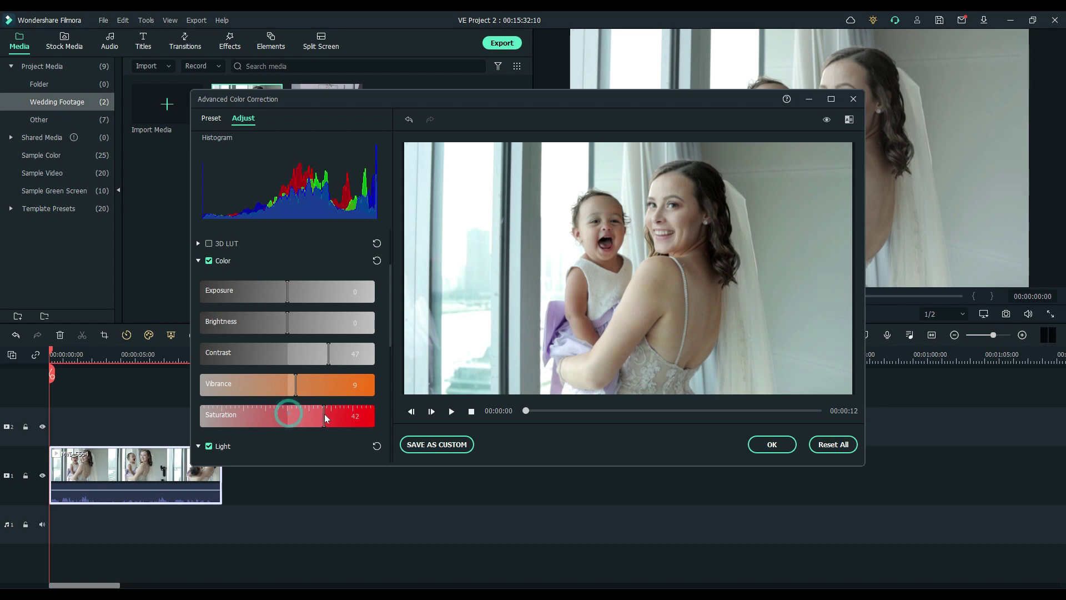
# Under Light, set Shadows to -35 and Whites to 1
pyautogui.scroll(-4, 322, 348)
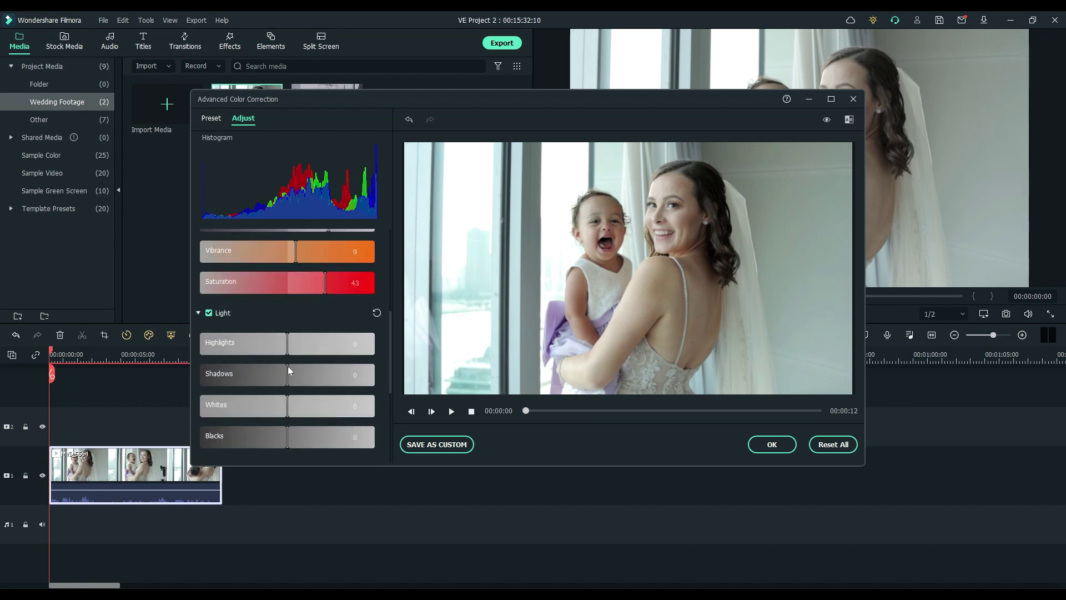
pyautogui.moveTo(288, 374); pyautogui.dragTo(259, 377)
pyautogui.scroll(-2, 306, 404)
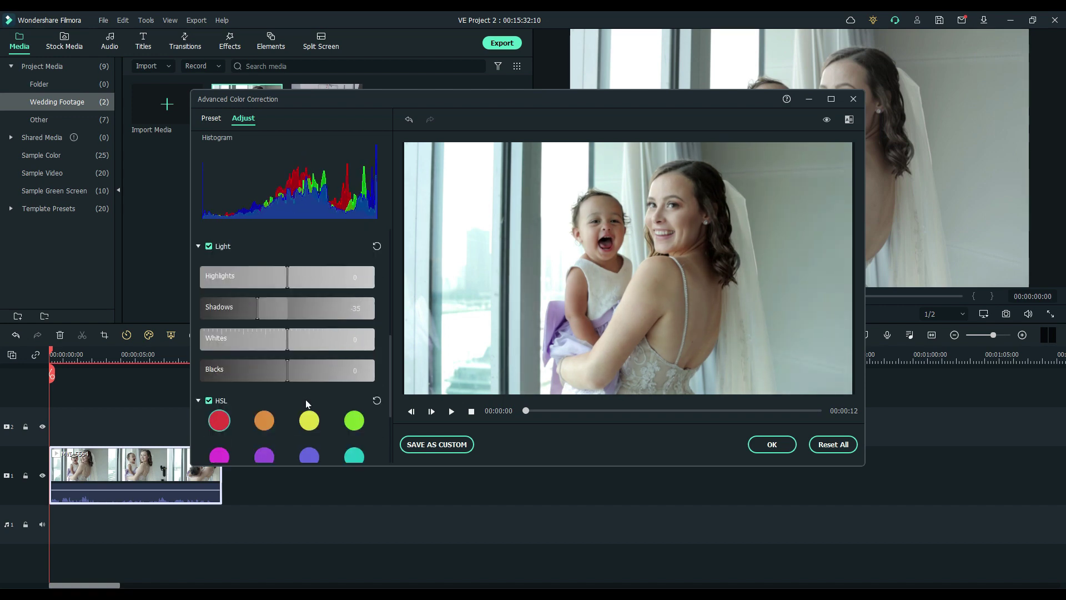
pyautogui.moveTo(289, 346); pyautogui.dragTo(258, 372)
# Set HSL saturation to -100 for the teal, yellow and green colour ranges
pyautogui.scroll(-3, 345, 301)
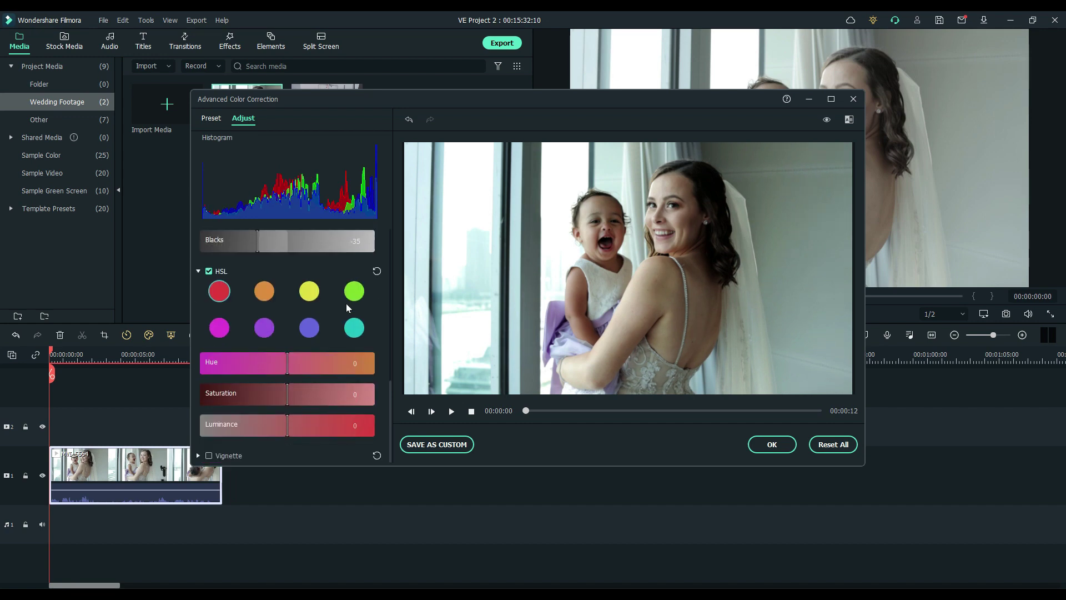
pyautogui.click(353, 328)
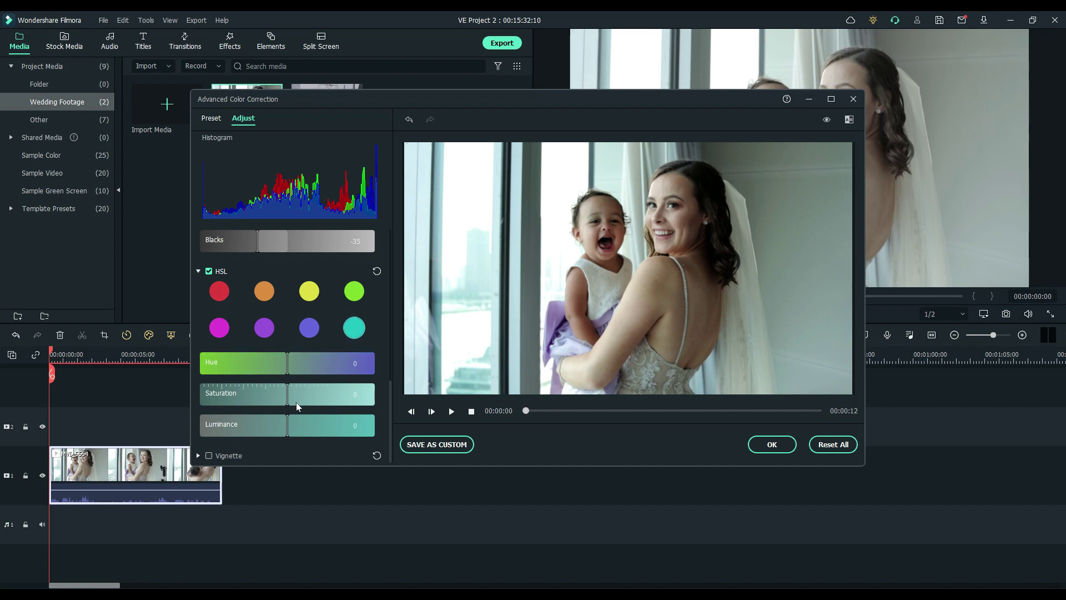
pyautogui.moveTo(279, 398); pyautogui.dragTo(180, 399)
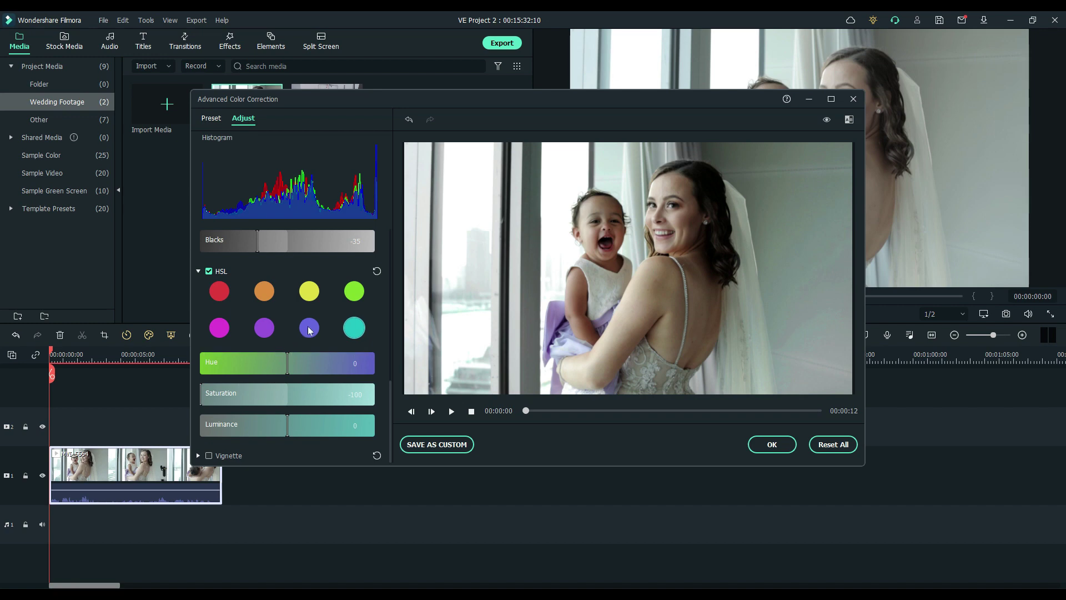
pyautogui.click(309, 292)
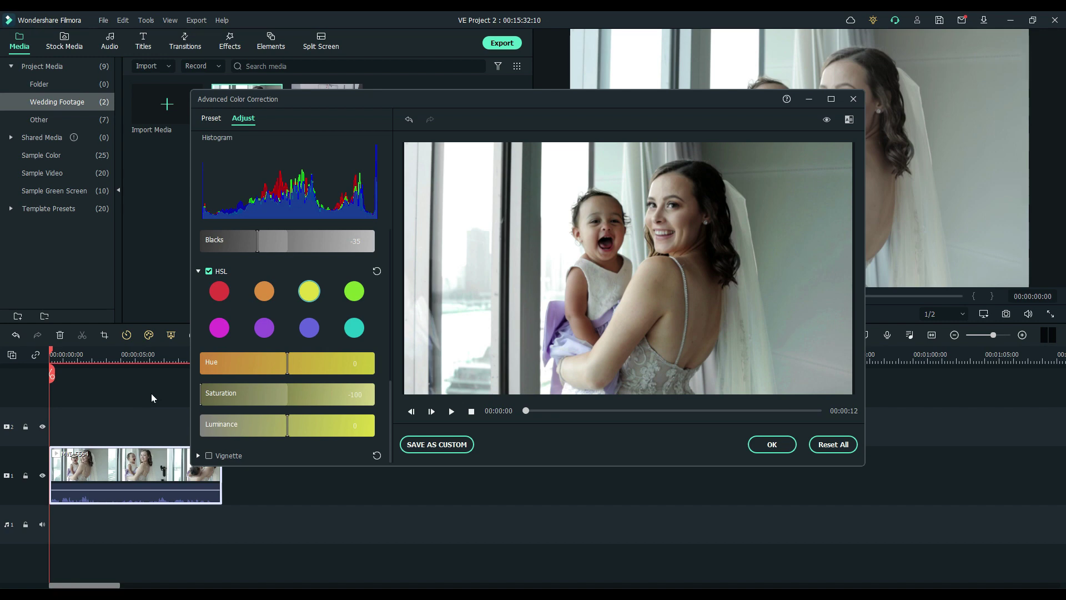
pyautogui.click(352, 295)
pyautogui.moveTo(294, 388); pyautogui.dragTo(118, 393)
# Set white balance Temperature to 12.66 and compare the graded clip with the original
pyautogui.scroll(10, 244, 313)
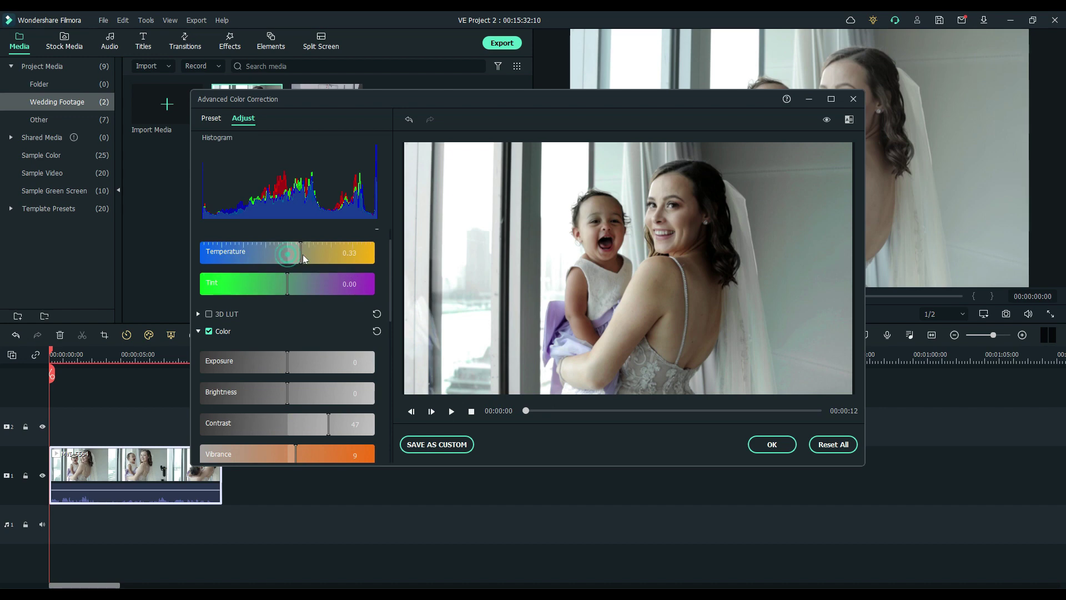
pyautogui.moveTo(302, 254); pyautogui.dragTo(332, 254)
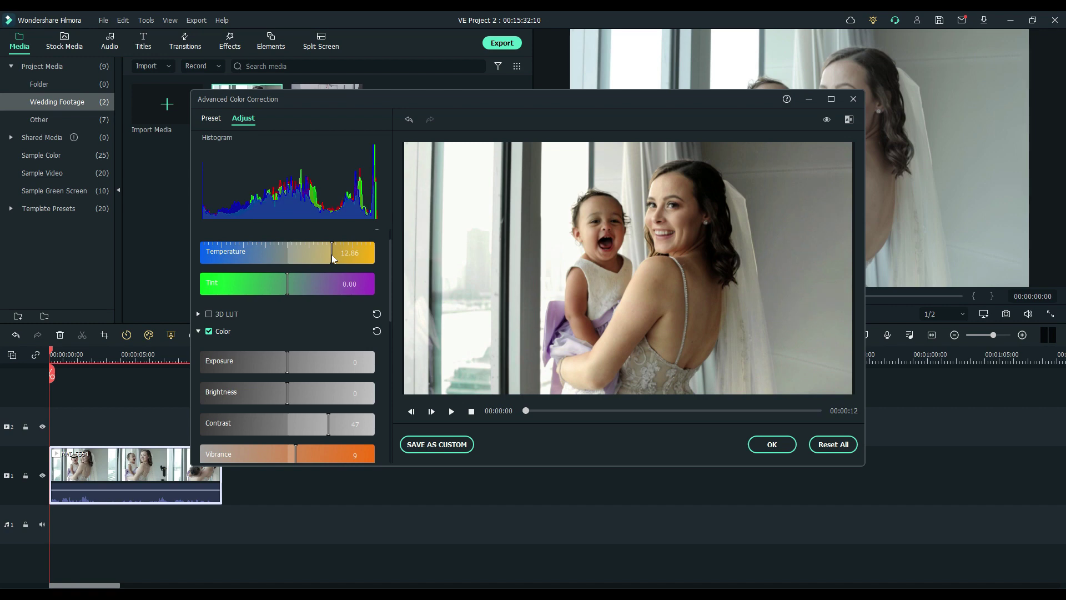
pyautogui.click(826, 120)
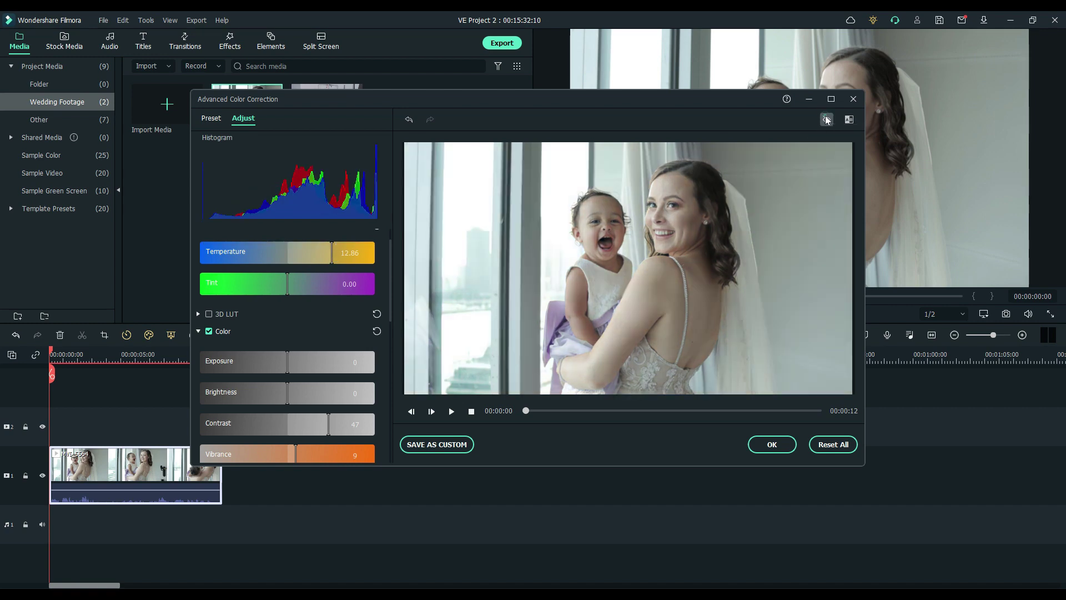
pyautogui.click(826, 120)
pyautogui.click(827, 120)
pyautogui.click(826, 119)
pyautogui.click(826, 120)
pyautogui.click(826, 120)
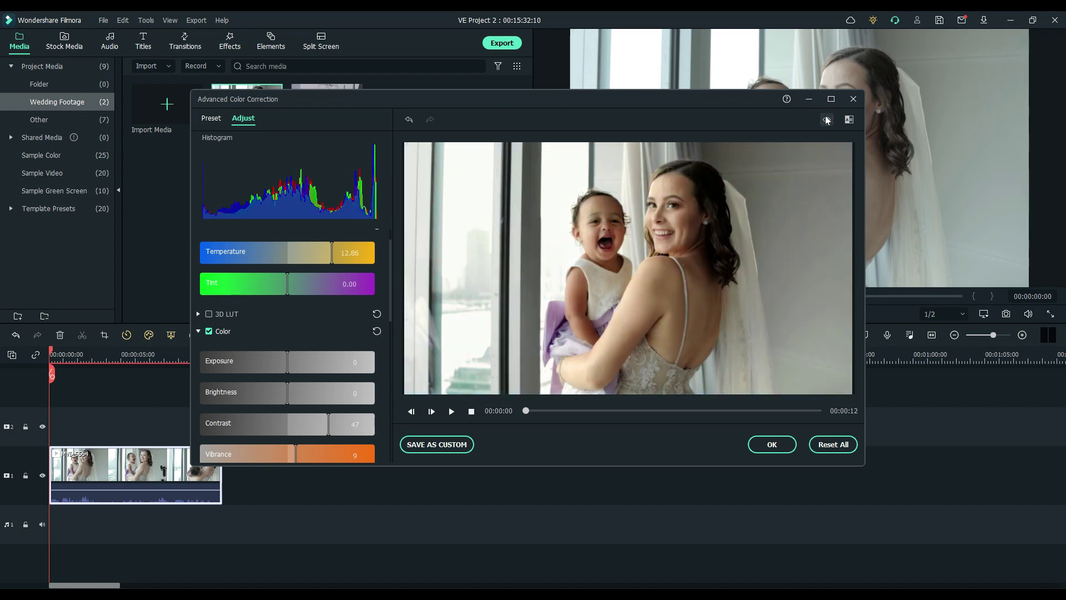
# Close Advanced Color Correction, then play the graded MVI_5564 clip, stopping at 00:00:03:02
pyautogui.click(777, 445)
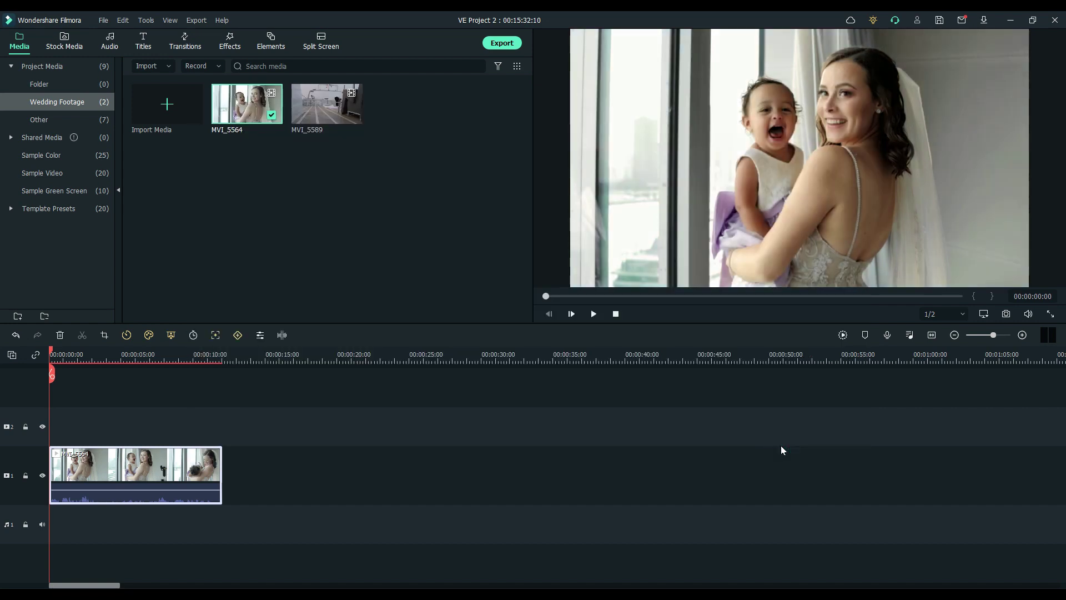
pyautogui.hotkey('ctrl', 'e')
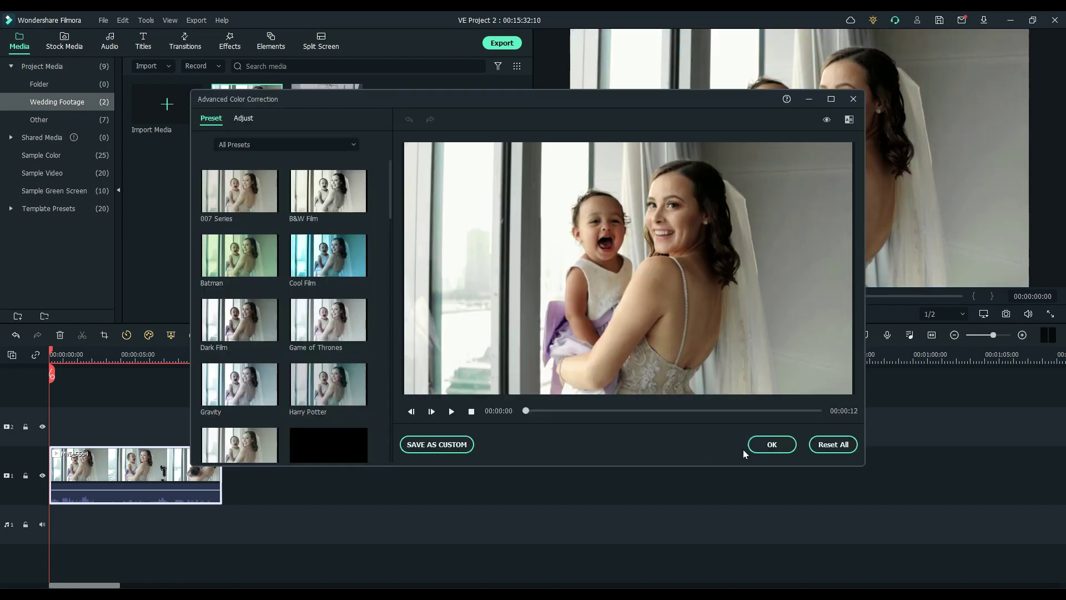
pyautogui.click(852, 100)
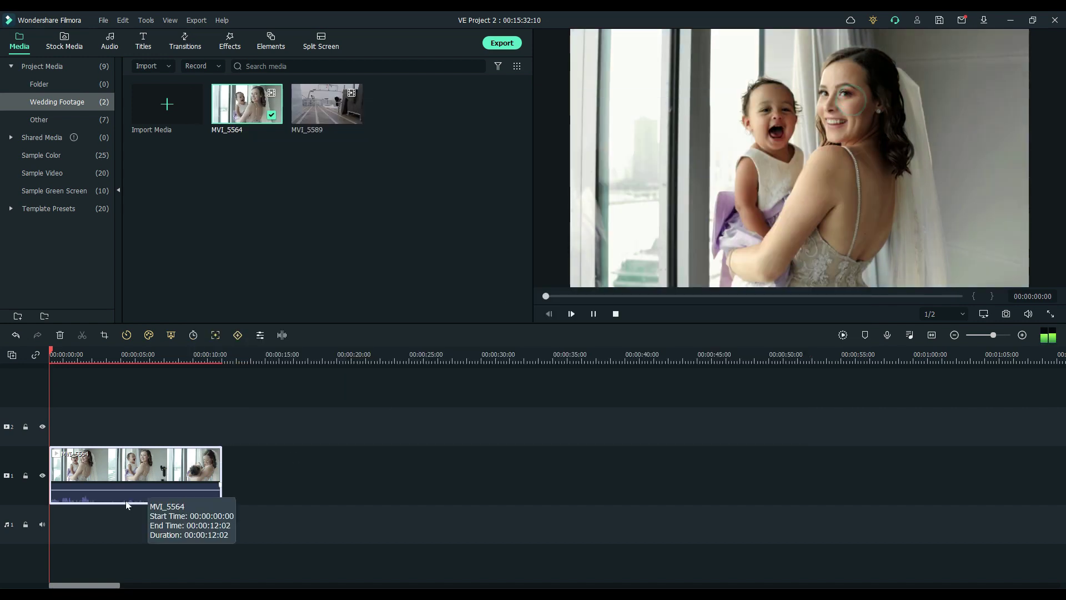
pyautogui.press('space')
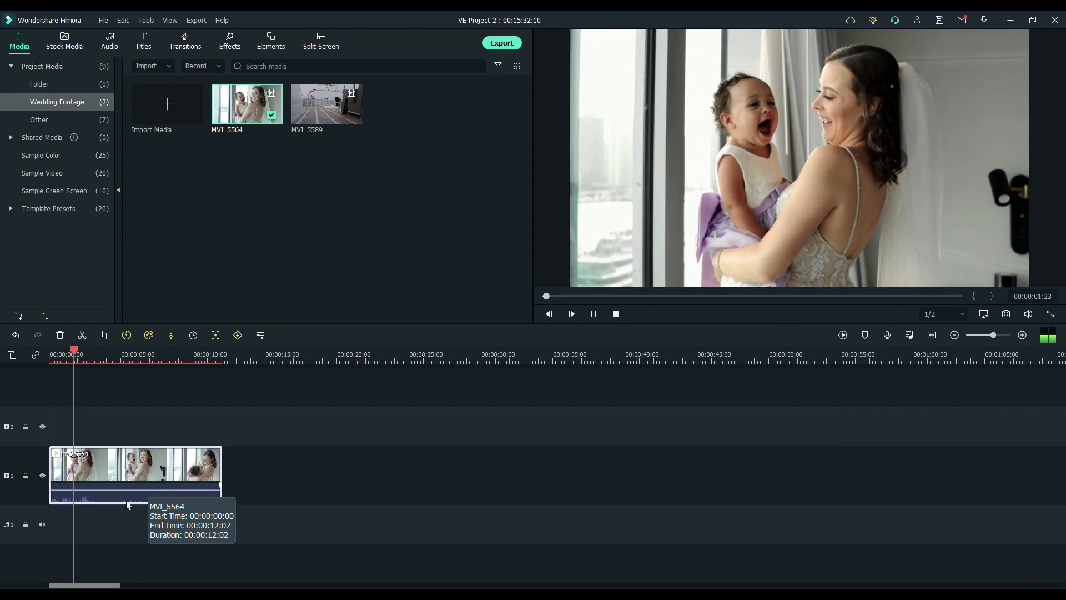
pyautogui.press('space')
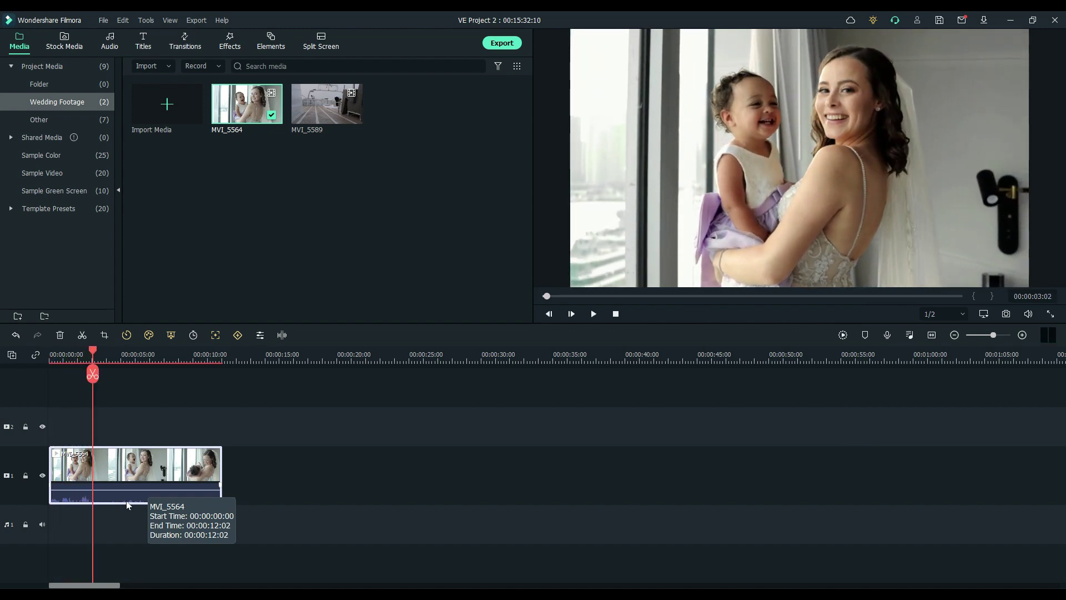